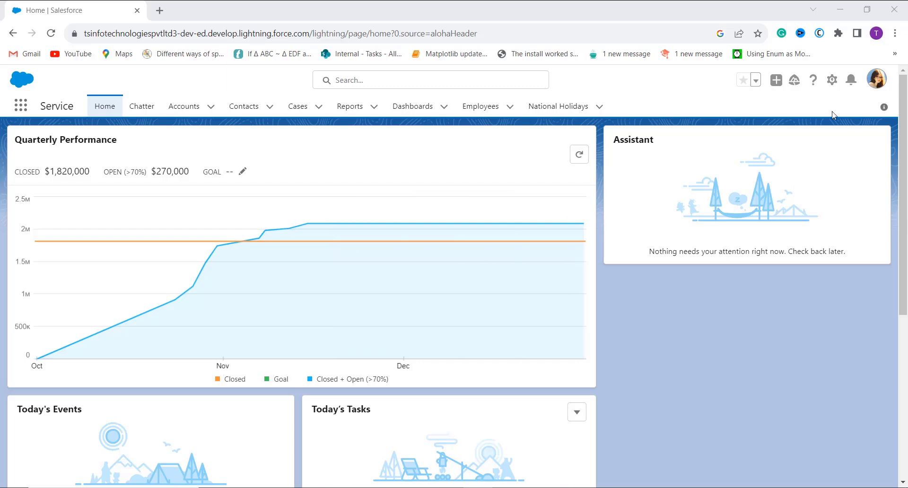
- Open the Product object from the Object Manager in Setup, filtering the object list by "Prod"
{"action": "left_click", "coordinate": [832, 87]}
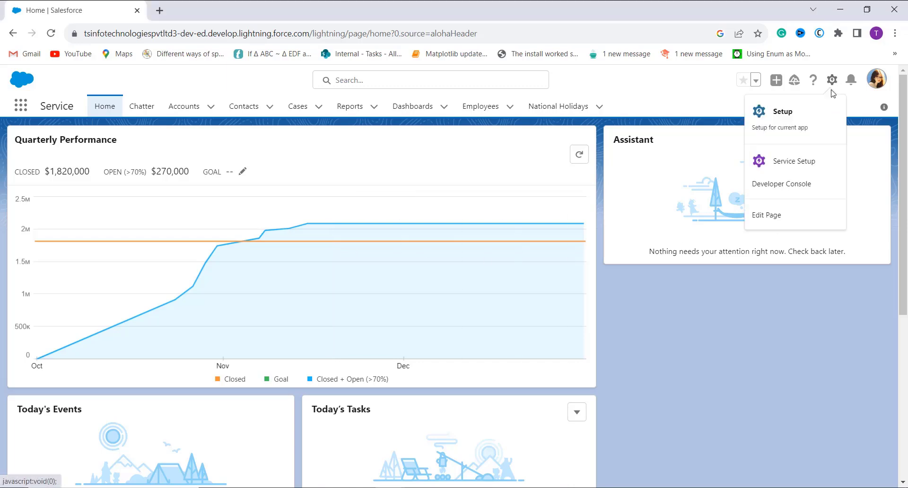
{"action": "left_click", "coordinate": [808, 135]}
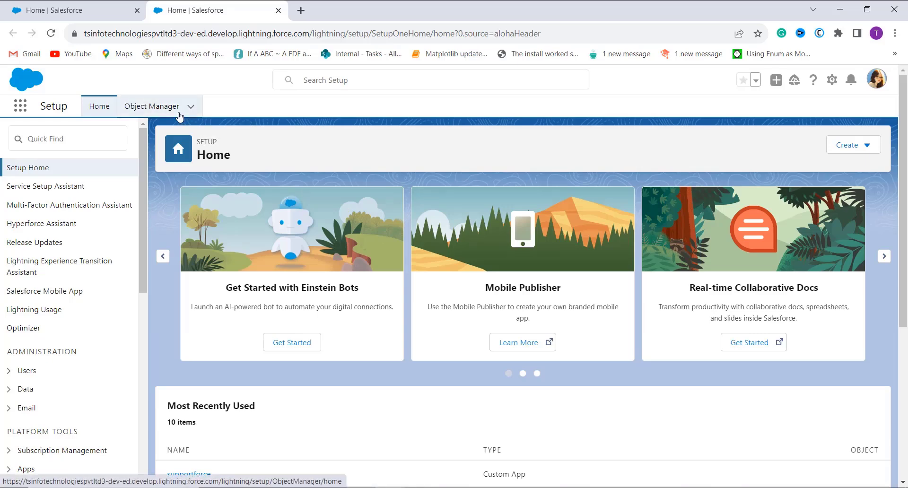
{"action": "left_click", "coordinate": [179, 117]}
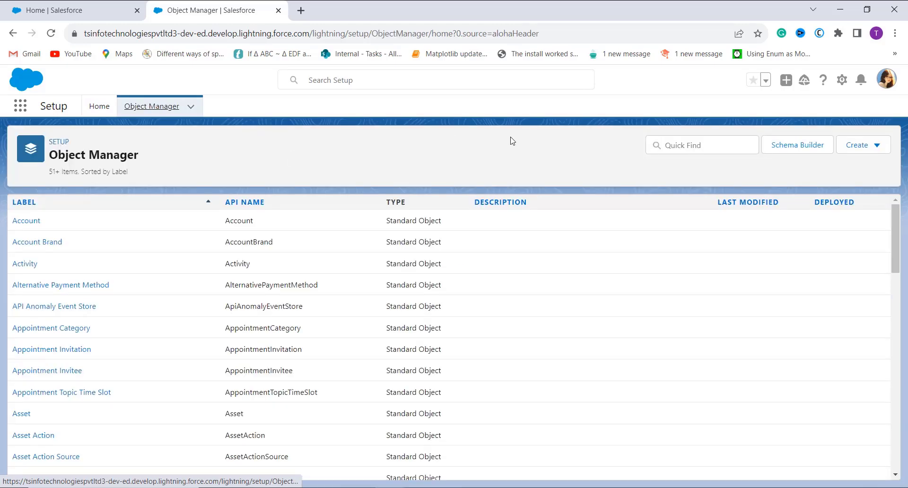
{"action": "left_click", "coordinate": [709, 147]}
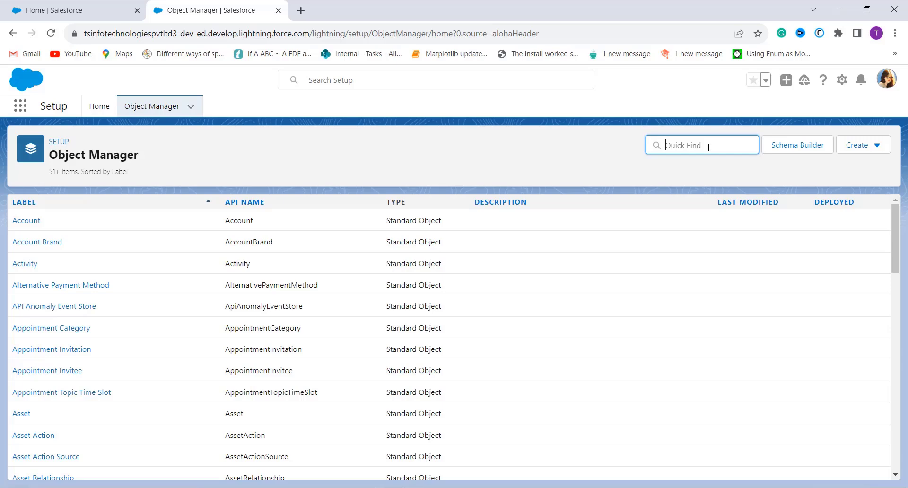
{"action": "type", "text": "Pro"}
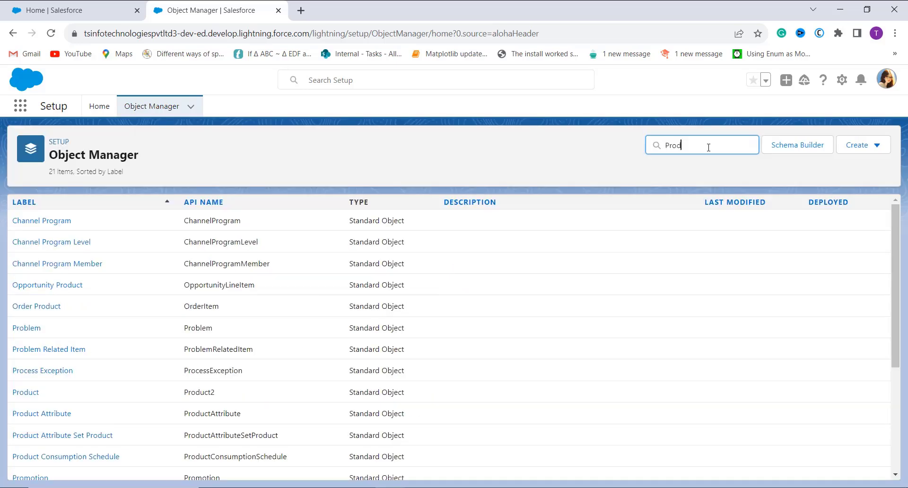
{"action": "type", "text": "d"}
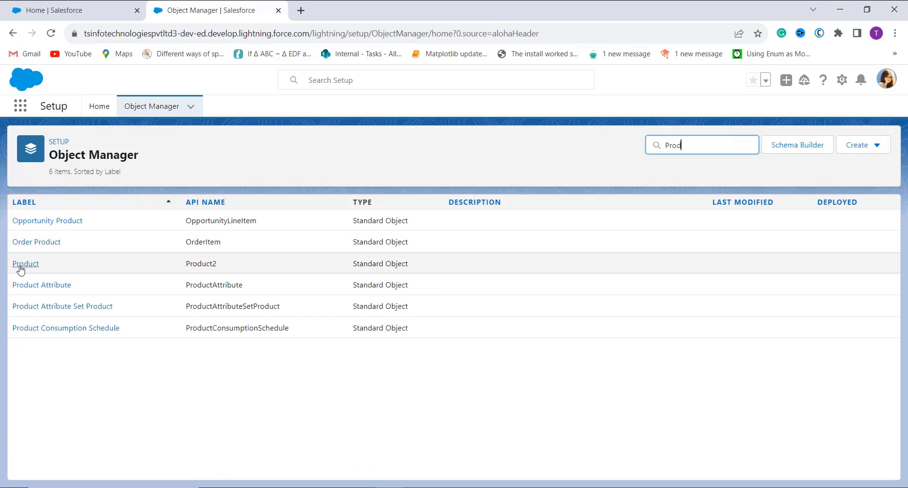
{"action": "left_click", "coordinate": [26, 266]}
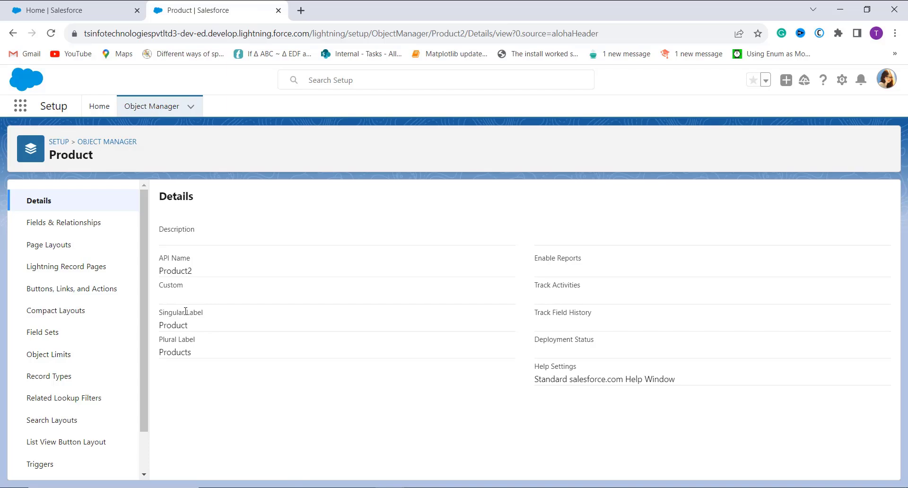
- Start a new custom field of type Formula on the Product object and label it "Amount + Extra Charge"
{"action": "left_click", "coordinate": [116, 231]}
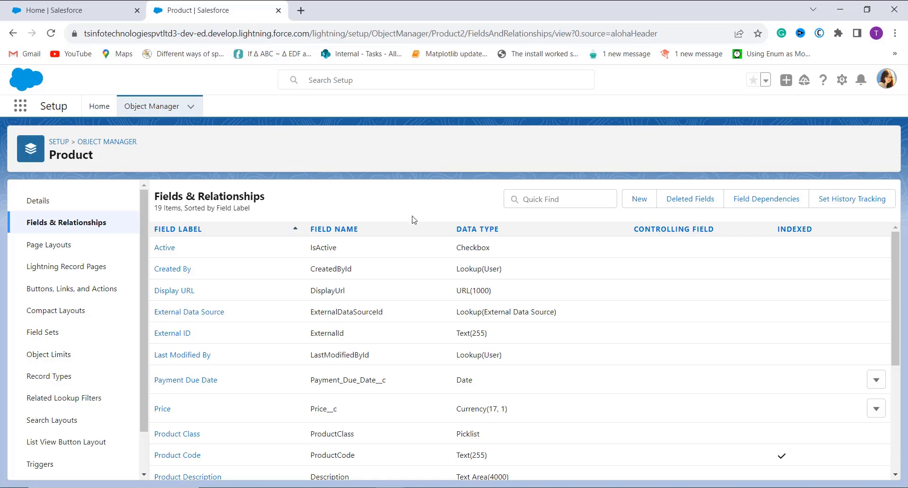
{"action": "left_click", "coordinate": [643, 209]}
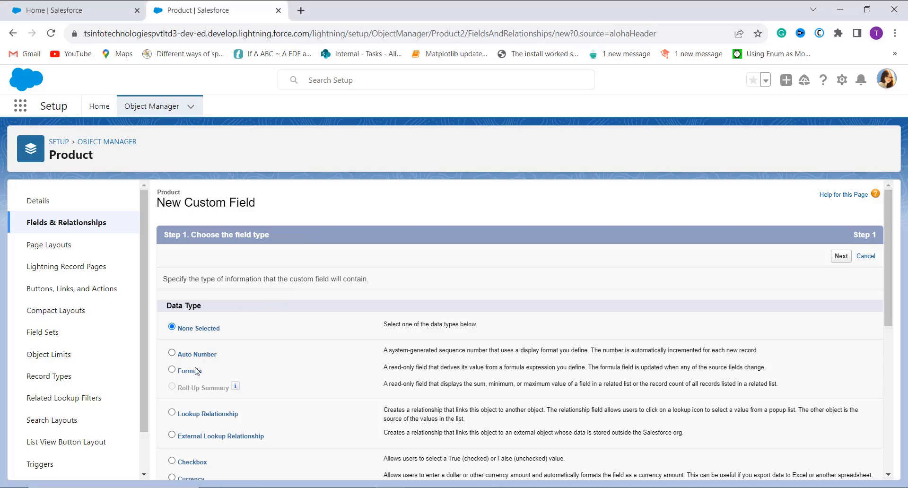
{"action": "left_click", "coordinate": [172, 370]}
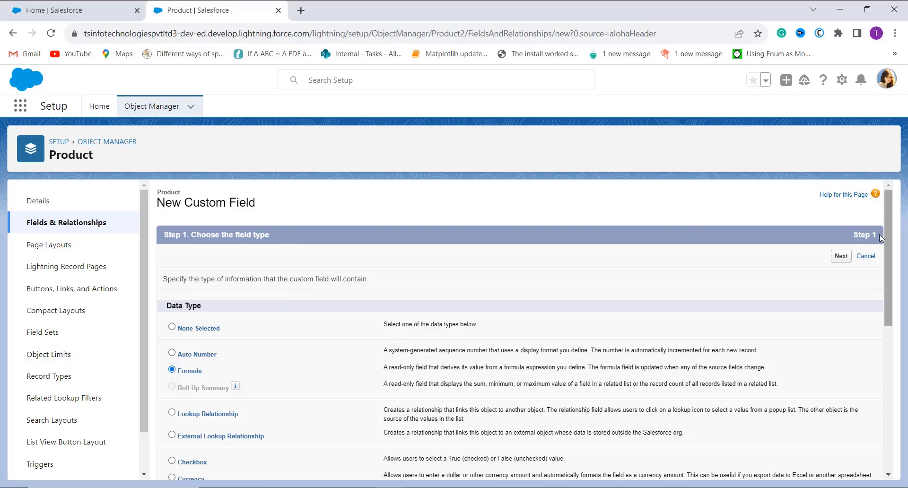
{"action": "left_click", "coordinate": [841, 258]}
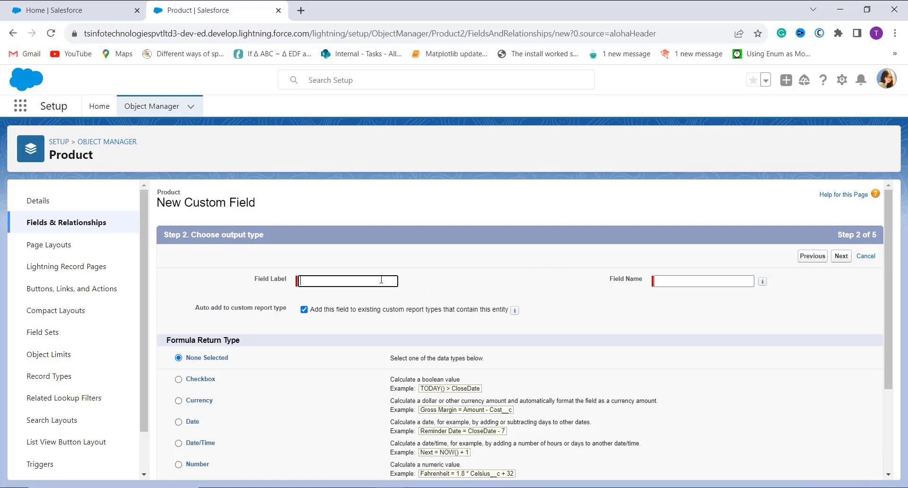
{"action": "type", "text": "Amount + Extra Charge"}
{"action": "left_click", "coordinate": [672, 281]}
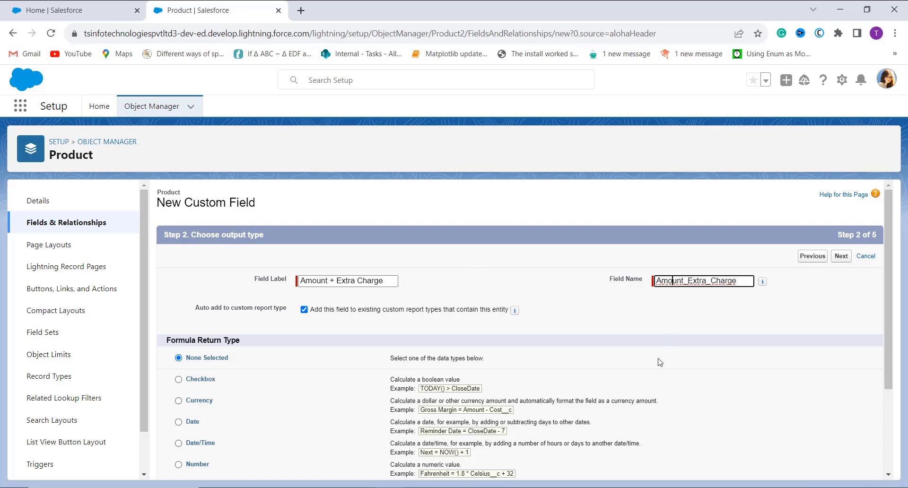
- Set the formula return type to Currency with 1 decimal place and continue to the formula editor
{"action": "scroll", "coordinate": [438, 345], "scroll_direction": "down", "scroll_amount": 2}
{"action": "scroll", "coordinate": [438, 345], "scroll_direction": "down", "scroll_amount": 3}
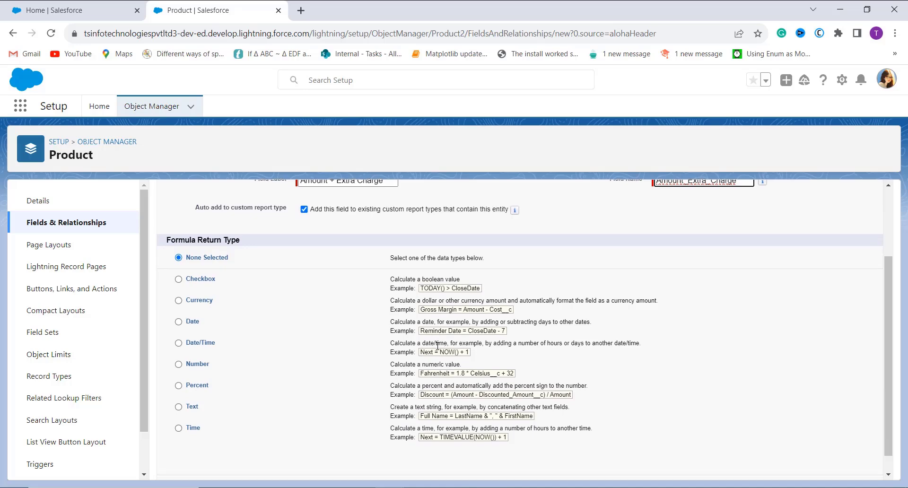
{"action": "scroll", "coordinate": [308, 301], "scroll_direction": "up", "scroll_amount": 1}
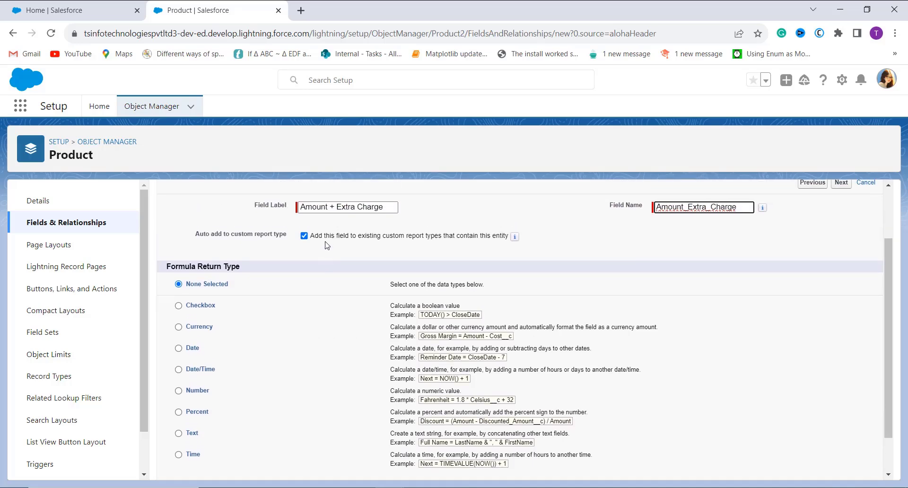
{"action": "scroll", "coordinate": [235, 348], "scroll_direction": "up", "scroll_amount": 1}
{"action": "left_click", "coordinate": [204, 322]}
{"action": "scroll", "coordinate": [231, 324], "scroll_direction": "down", "scroll_amount": 1}
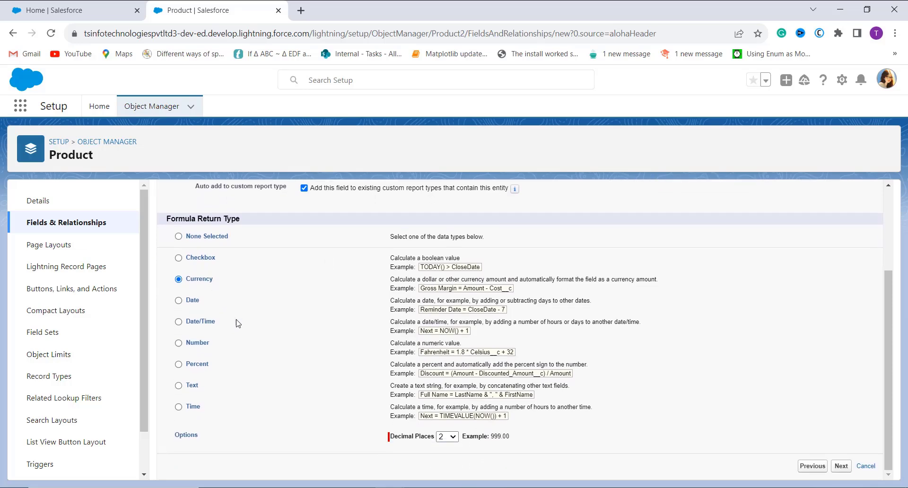
{"action": "left_click", "coordinate": [447, 436]}
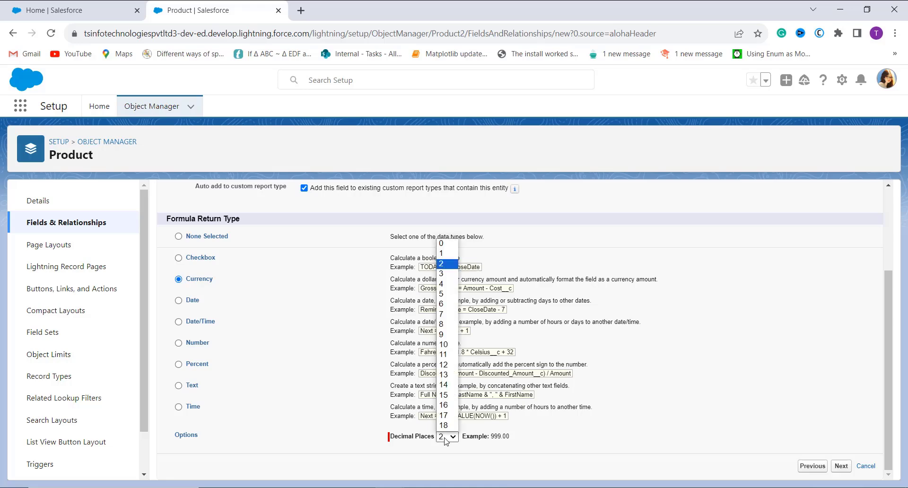
{"action": "left_click", "coordinate": [447, 254]}
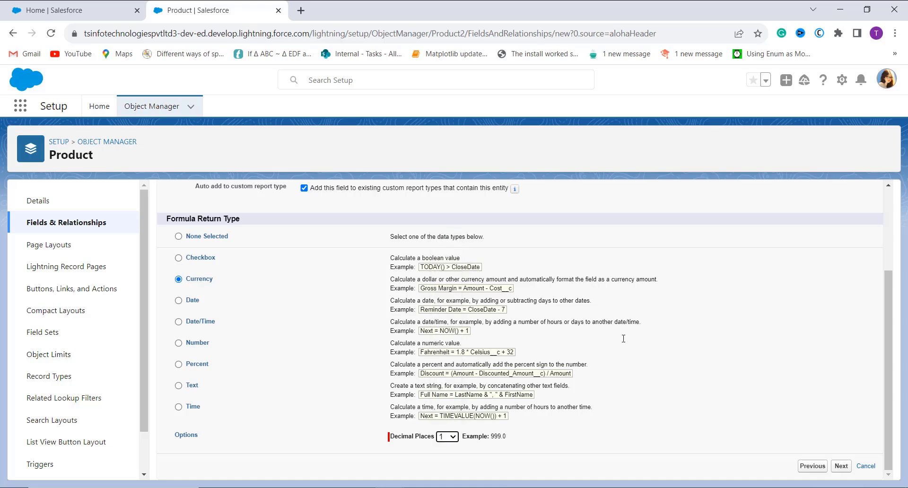
{"action": "left_click", "coordinate": [841, 466]}
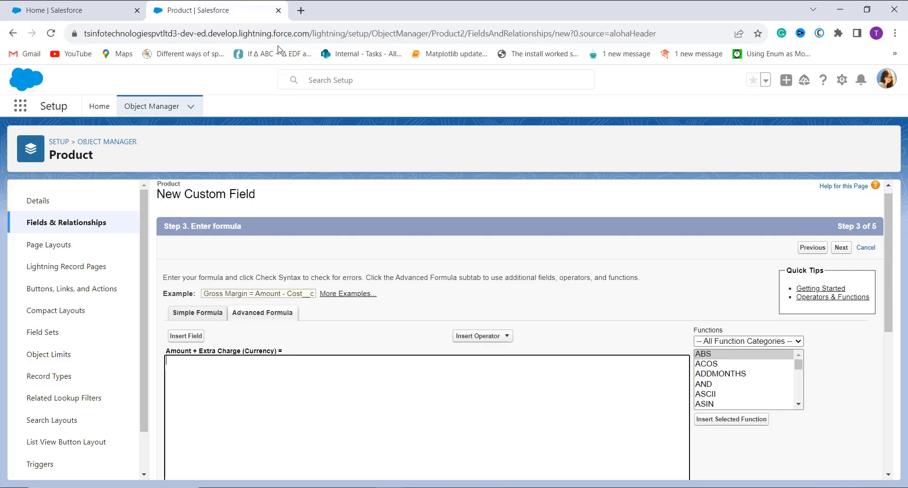
- Examine the function categories, operators and Product fields available for insertion in the formula editor
{"action": "left_click", "coordinate": [788, 341]}
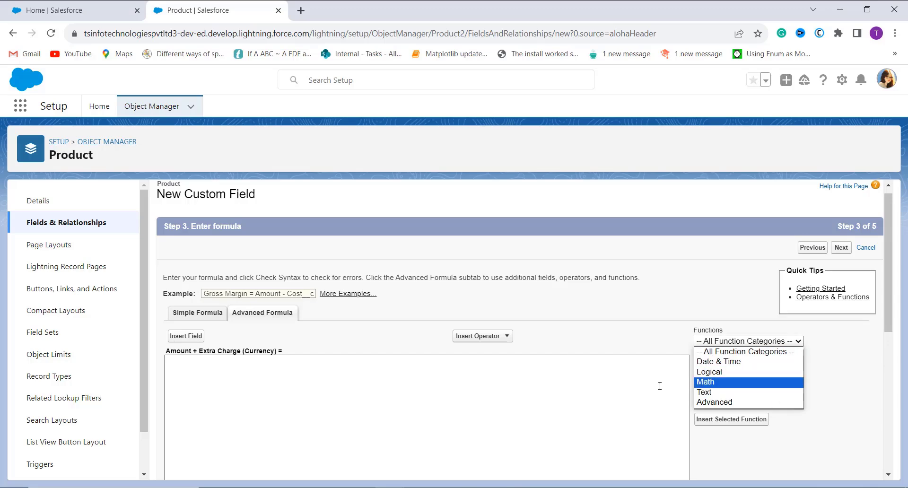
{"action": "left_click", "coordinate": [634, 395]}
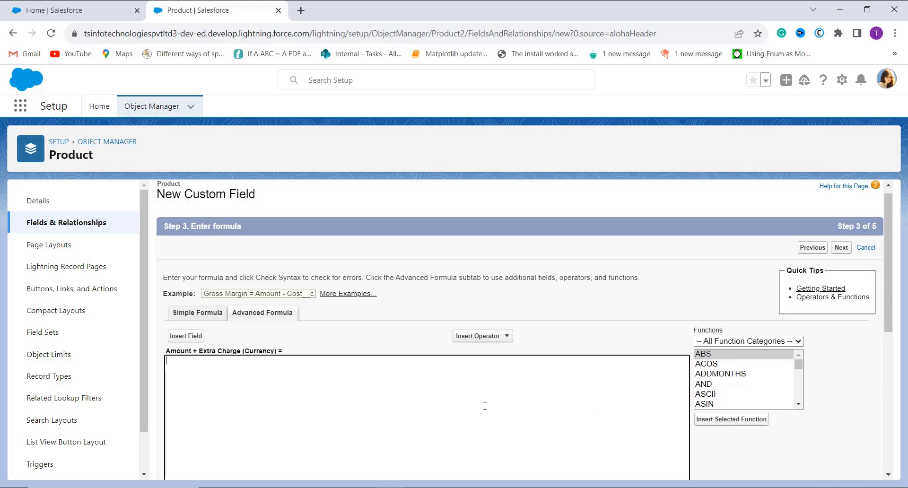
{"action": "left_click", "coordinate": [510, 337]}
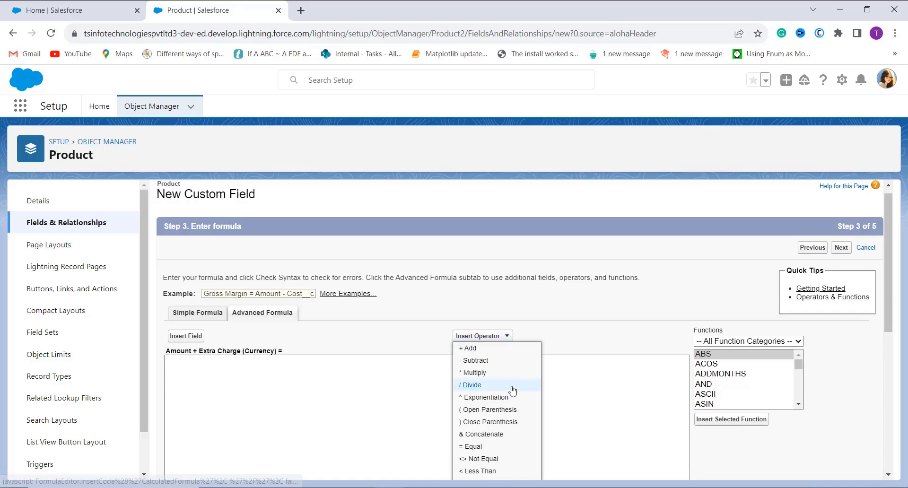
{"action": "scroll", "coordinate": [512, 391], "scroll_direction": "down", "scroll_amount": 1}
{"action": "scroll", "coordinate": [516, 400], "scroll_direction": "down", "scroll_amount": 1}
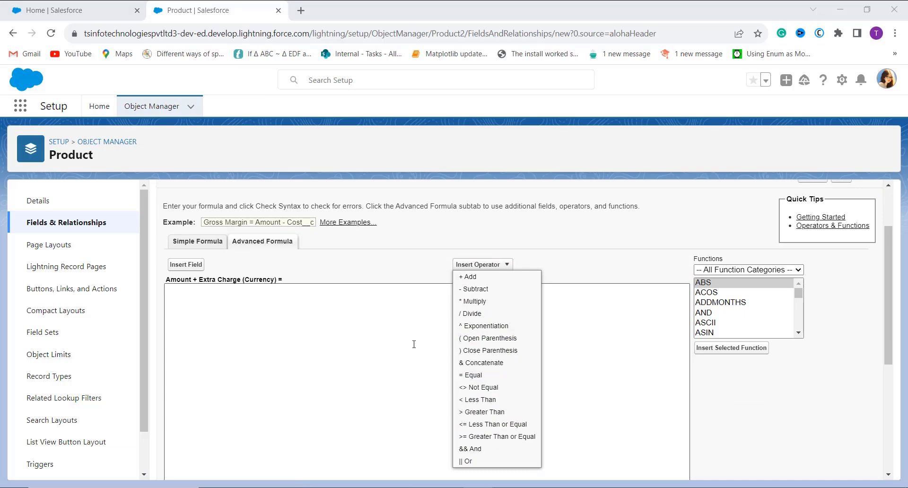
{"action": "left_click", "coordinate": [424, 322]}
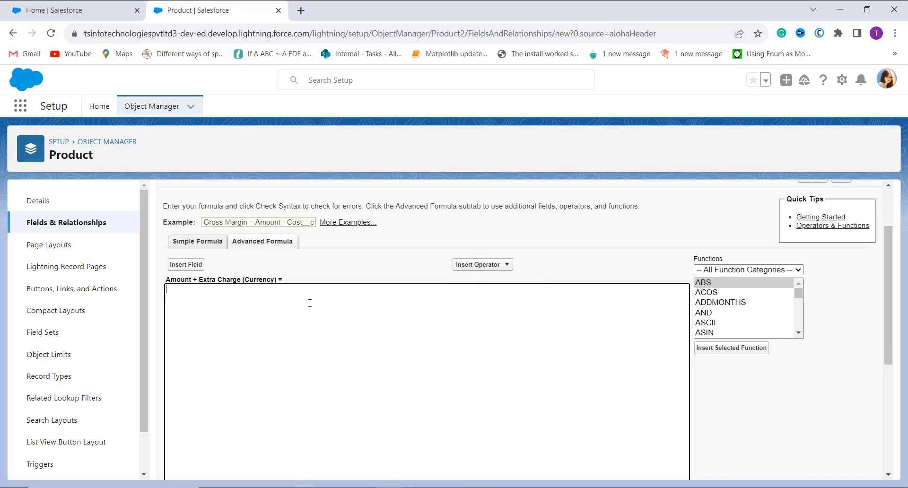
{"action": "left_click", "coordinate": [199, 269]}
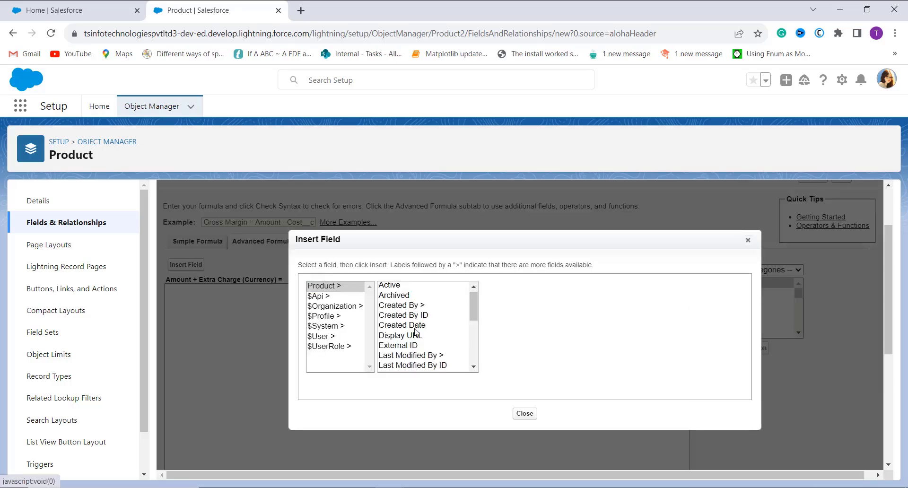
{"action": "scroll", "coordinate": [417, 332], "scroll_direction": "down", "scroll_amount": 6}
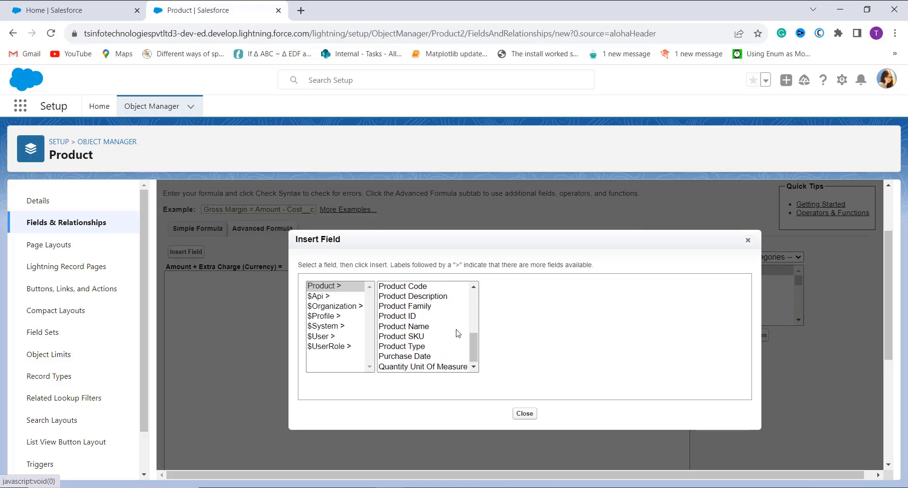
{"action": "left_click", "coordinate": [748, 240]}
- Enter the formula IF(Payment_Due_Date__c > Purchase_Date__c + 5, IF(Payment_Due_Date__c > Purchase_Date__c + 10, Price__c + 100, Price__c + 50), Price__c) and check its syntax
{"action": "left_click", "coordinate": [309, 307]}
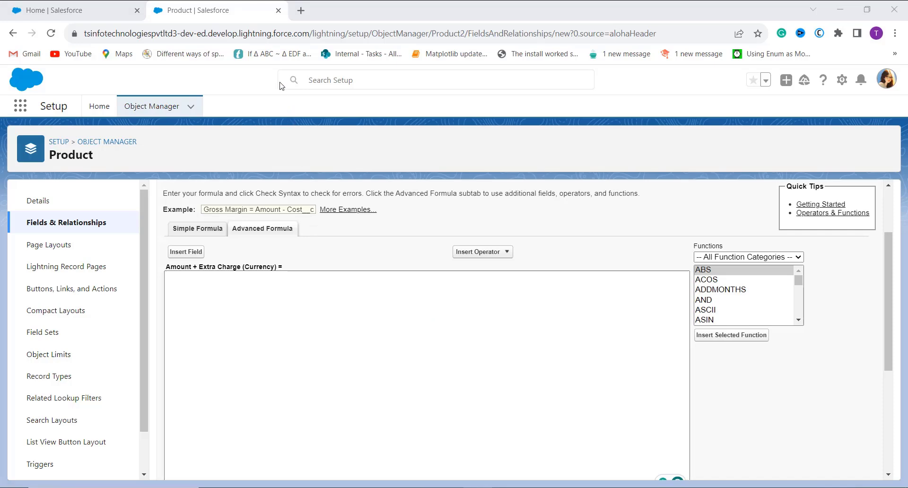
{"action": "type", "text": "IF(Payment_Due_Date__c > Purchase_Date__c + 5,     IF(Payment_Due_Date__c > Purchase_Date__c + 10, Price__c + 100, Price__c + 50), Price__c )"}
{"action": "scroll", "coordinate": [248, 339], "scroll_direction": "down", "scroll_amount": 2}
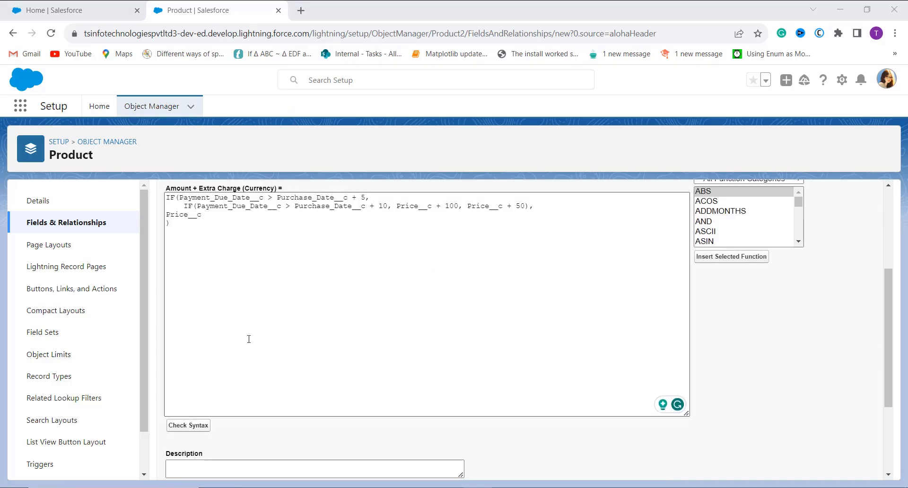
{"action": "left_click", "coordinate": [197, 426]}
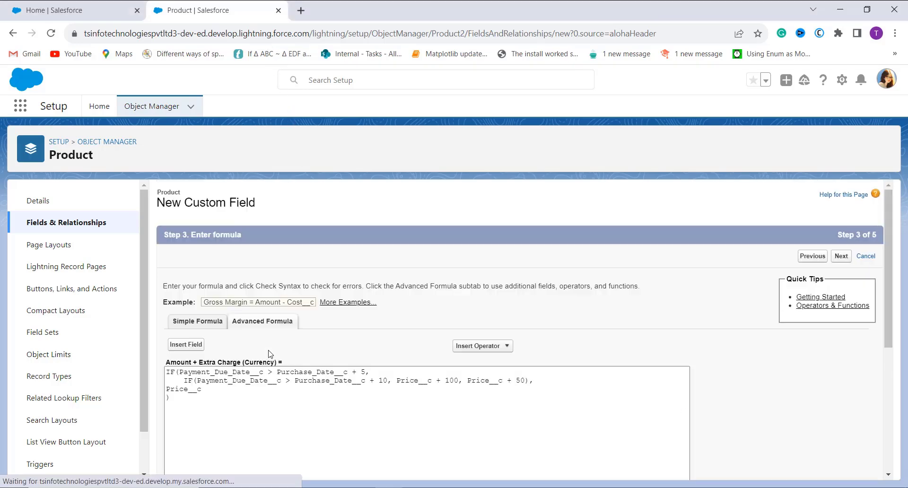
{"action": "scroll", "coordinate": [269, 354], "scroll_direction": "down", "scroll_amount": 2}
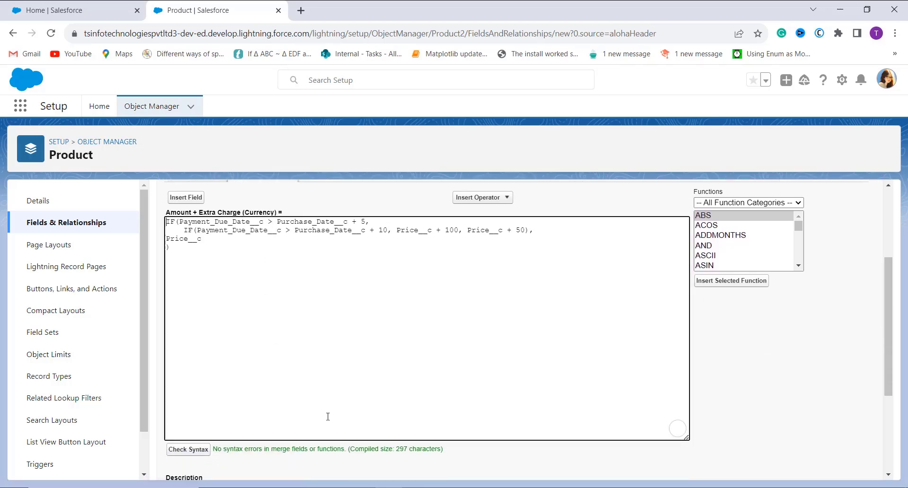
{"action": "scroll", "coordinate": [327, 411], "scroll_direction": "up", "scroll_amount": 1}
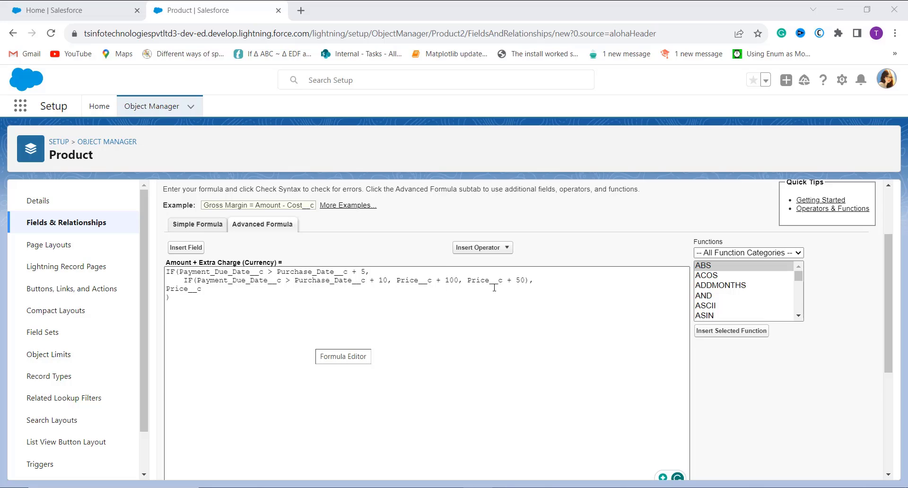
- Review the formula options, keep blank fields treated as zeroes, and continue to the field-level security settings
{"action": "left_click", "coordinate": [255, 378]}
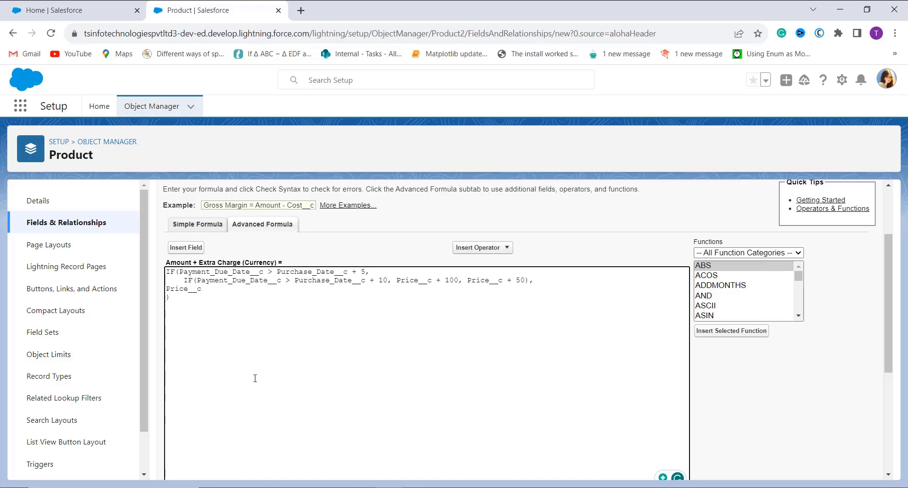
{"action": "scroll", "coordinate": [250, 386], "scroll_direction": "down", "scroll_amount": 4}
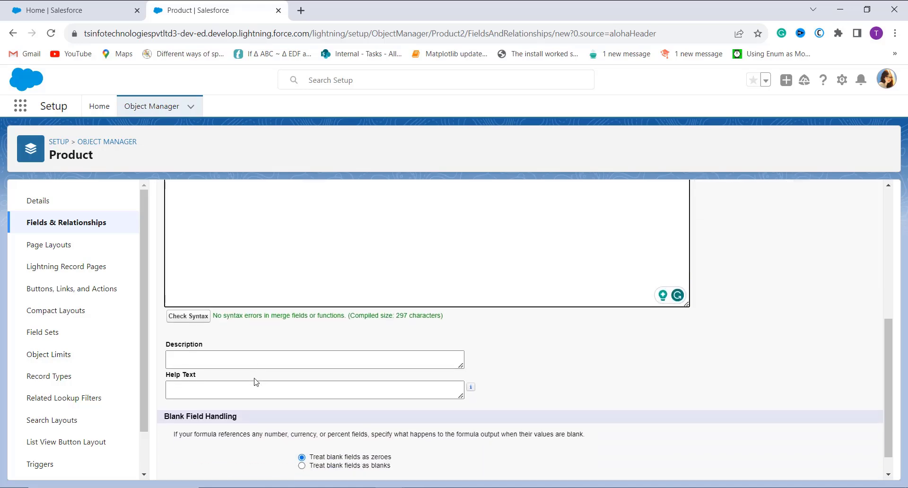
{"action": "scroll", "coordinate": [263, 379], "scroll_direction": "up", "scroll_amount": 4}
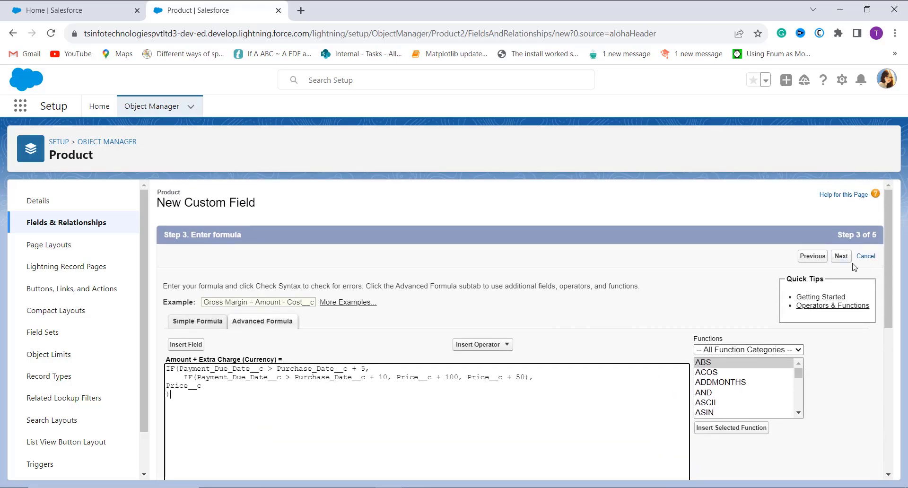
{"action": "left_click", "coordinate": [841, 256]}
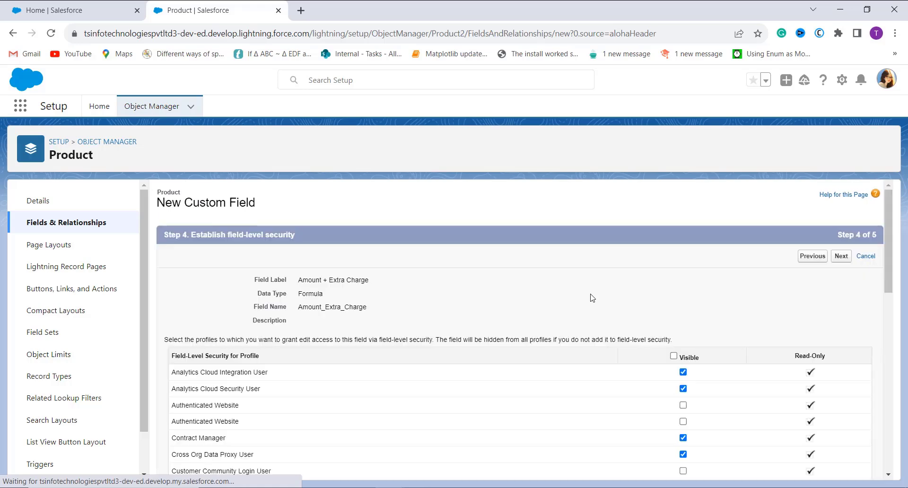
{"action": "scroll", "coordinate": [614, 298], "scroll_direction": "down", "scroll_amount": 1}
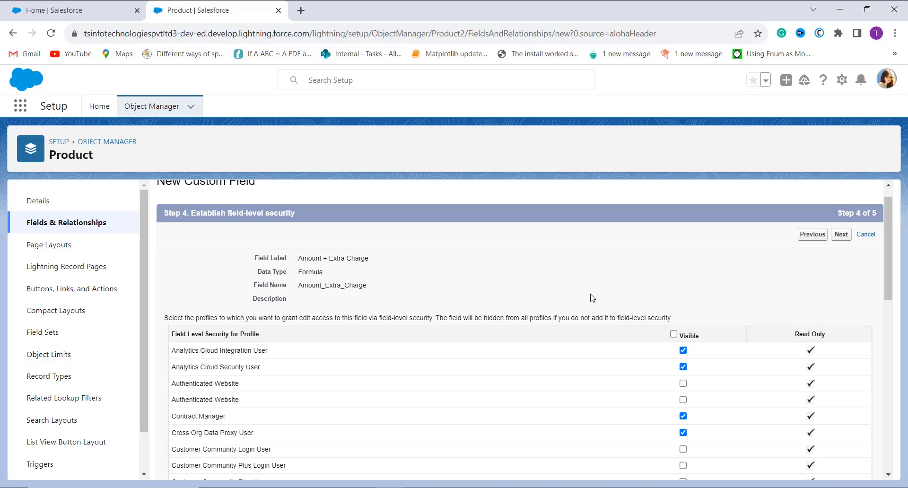
- Make the Amount + Extra Charge field visible to all profiles, keep it on the Product Layout, and save it
{"action": "scroll", "coordinate": [586, 355], "scroll_direction": "down", "scroll_amount": 1}
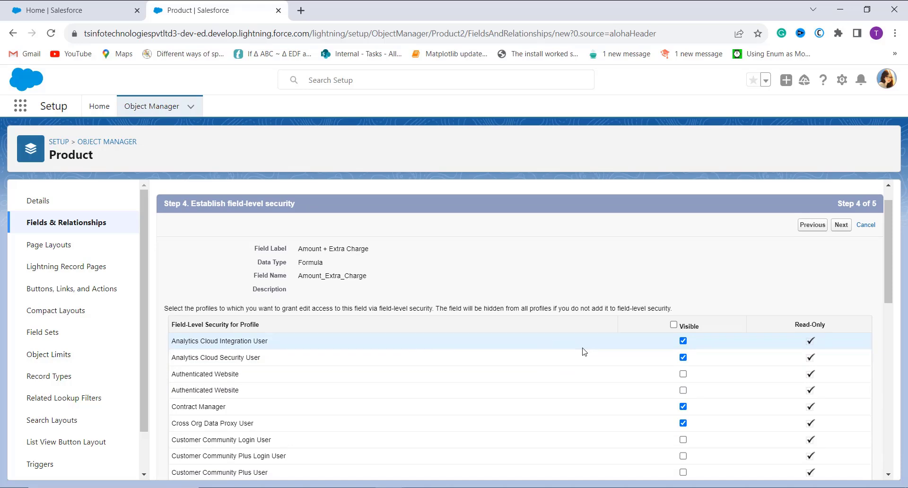
{"action": "scroll", "coordinate": [584, 353], "scroll_direction": "down", "scroll_amount": 1}
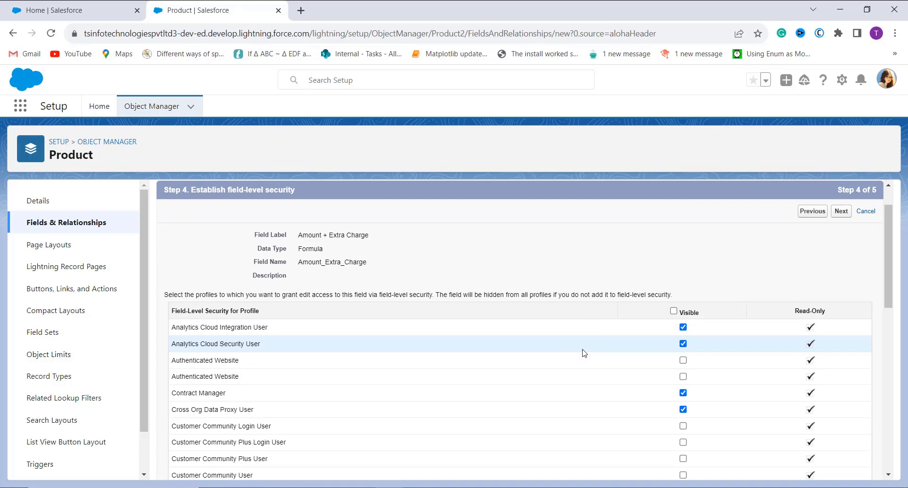
{"action": "left_click", "coordinate": [673, 312]}
{"action": "left_click", "coordinate": [841, 212]}
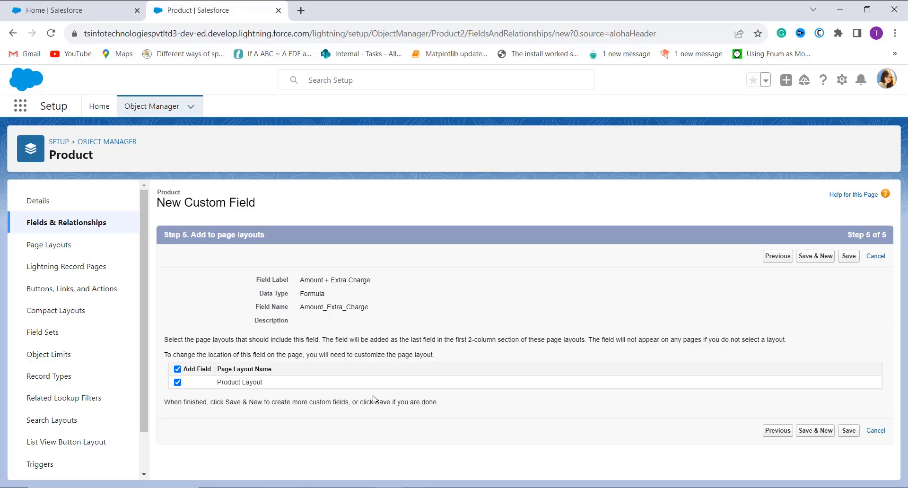
{"action": "left_click", "coordinate": [849, 258]}
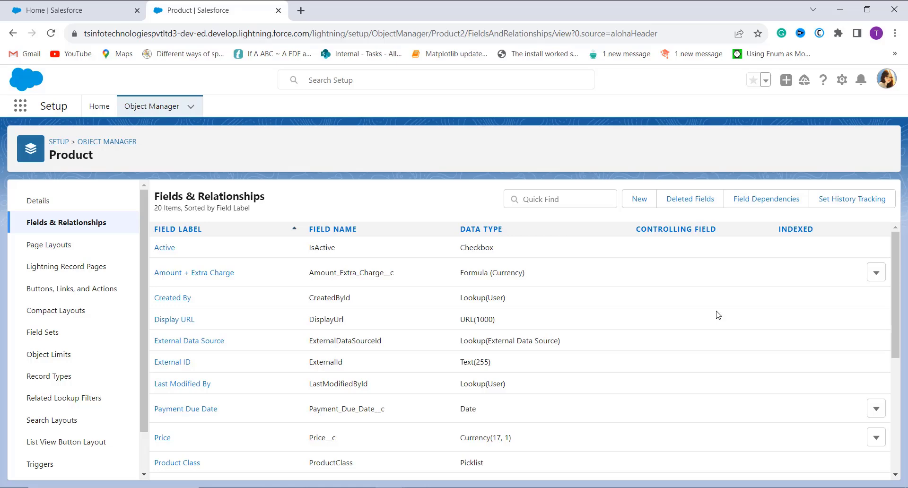
- Go to the recently viewed Products list and locate the Loreal Cream product
{"action": "left_click", "coordinate": [19, 107]}
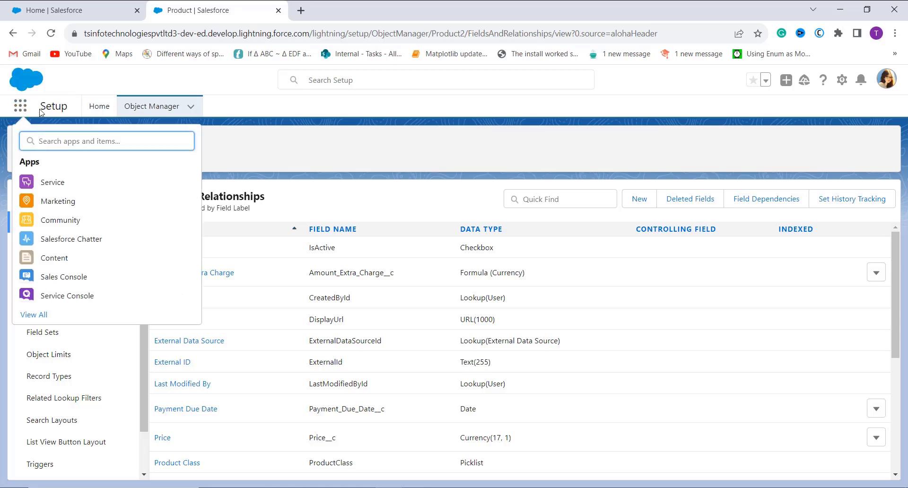
{"action": "type", "text": "produ"}
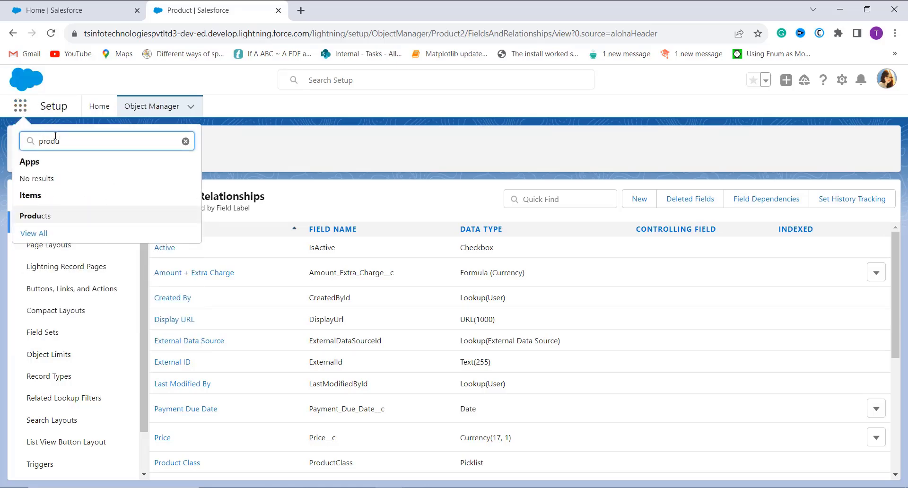
{"action": "left_click", "coordinate": [31, 219]}
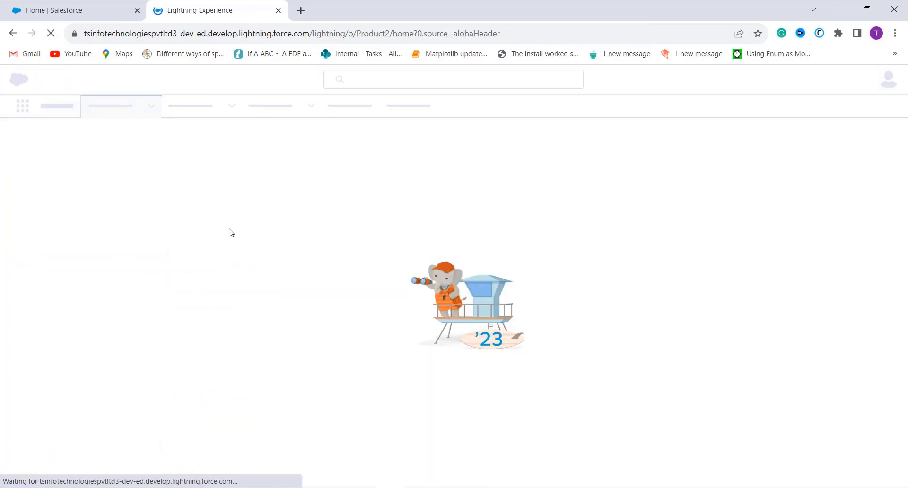
{"action": "scroll", "coordinate": [79, 314], "scroll_direction": "down", "scroll_amount": 1}
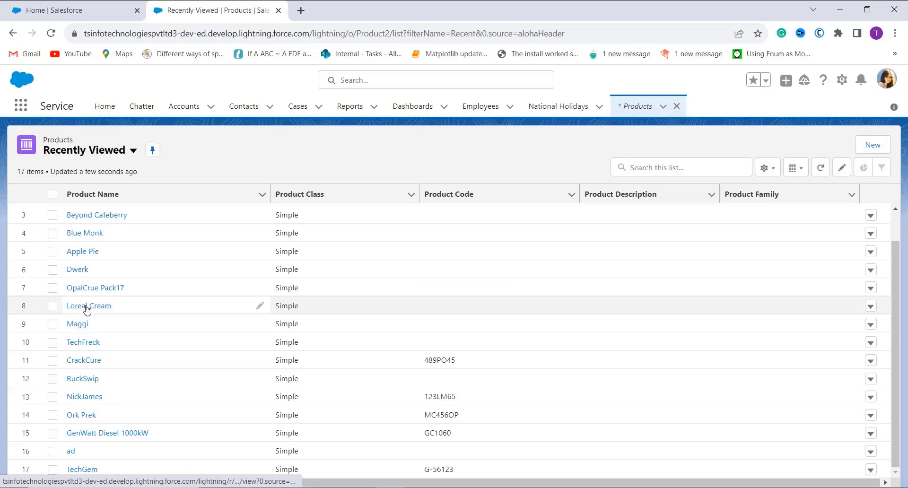
{"action": "left_click", "coordinate": [88, 307]}
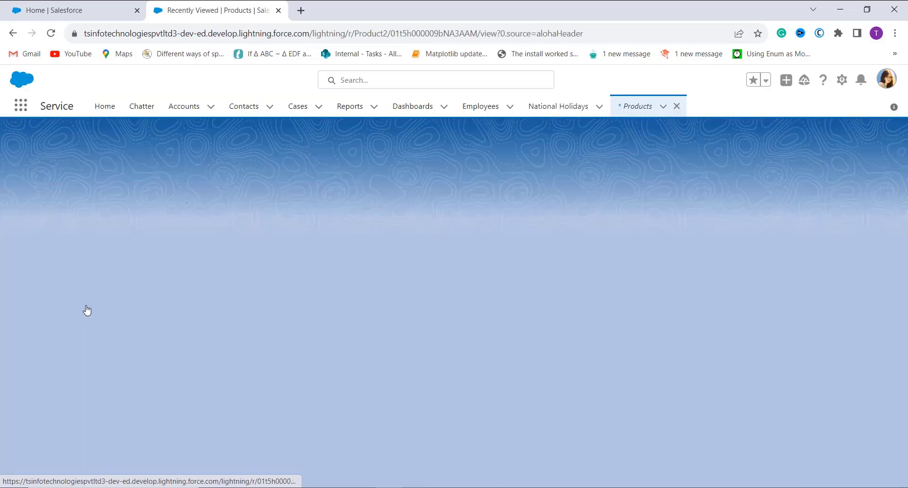
{"action": "left_click", "coordinate": [10, 36]}
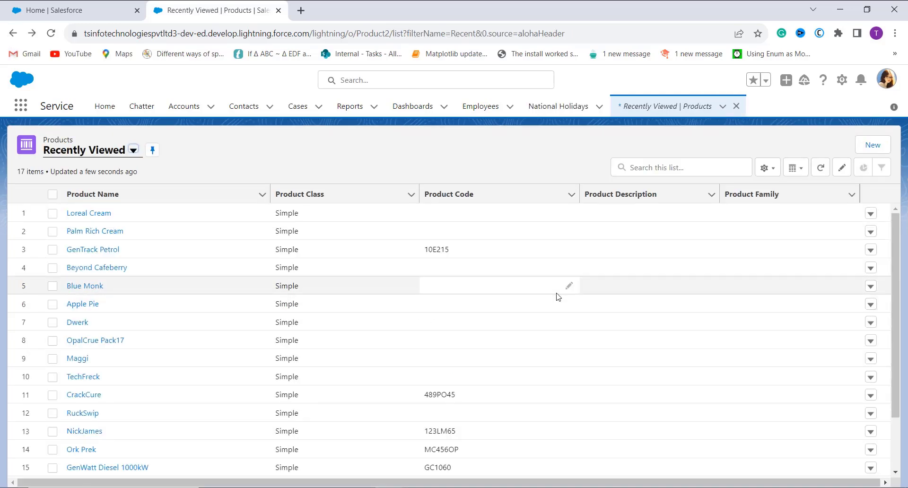
- Edit Loreal Cream with Payment Due Date 4/14/2023, Purchase Date 4/7/2023 and Price 4000, and save it
{"action": "left_click", "coordinate": [872, 214]}
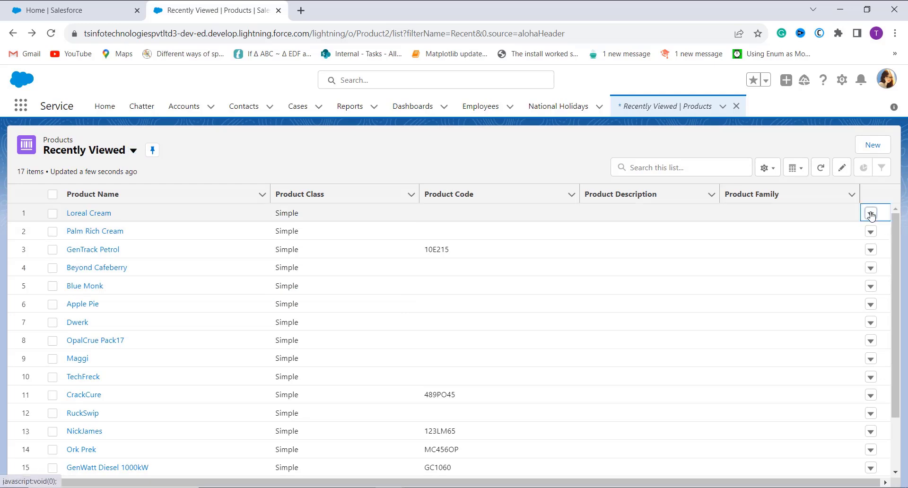
{"action": "left_click", "coordinate": [834, 233]}
{"action": "left_click", "coordinate": [299, 244]}
{"action": "type", "text": "4/14/2023"}
{"action": "left_click", "coordinate": [283, 277]}
{"action": "type", "text": "1"}
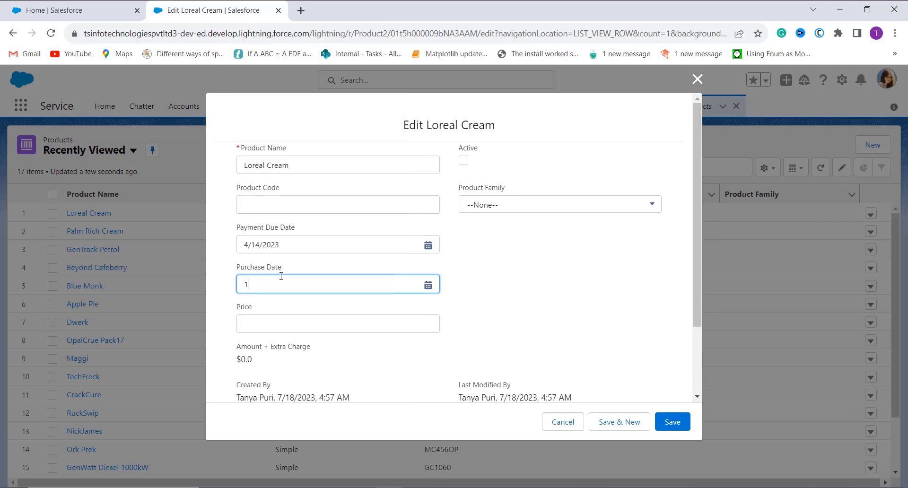
{"action": "key", "text": "BackSpace"}
{"action": "type", "text": "4/"}
{"action": "left_click", "coordinate": [273, 285]}
{"action": "type", "text": "7/2023"}
{"action": "left_click", "coordinate": [266, 328]}
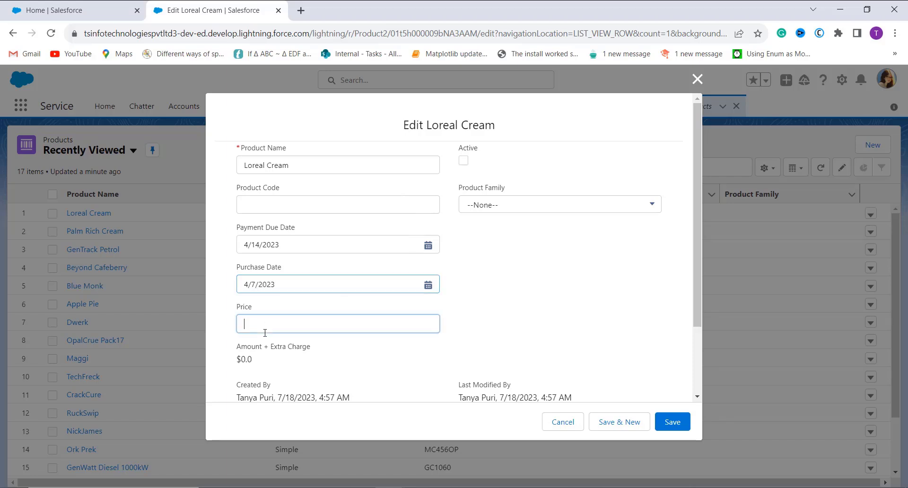
{"action": "type", "text": "4000"}
{"action": "left_click", "coordinate": [674, 425]}
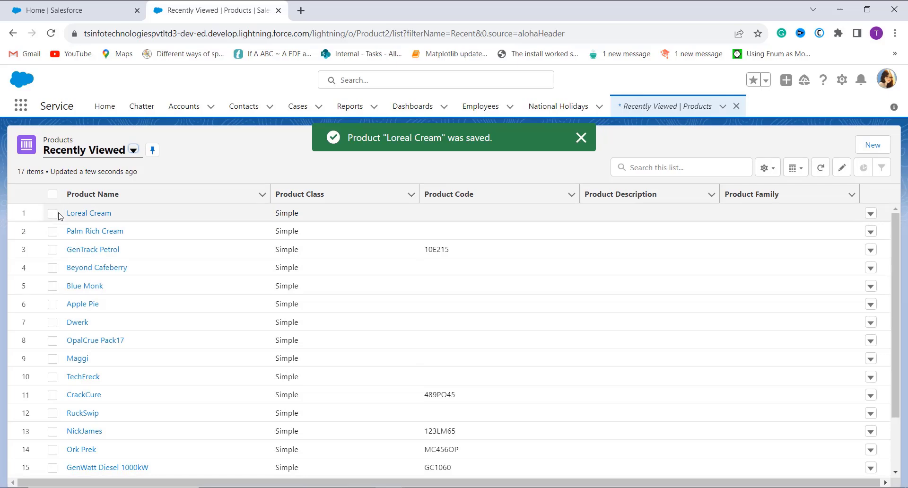
- Open the Loreal Cream record and check its Amount + Extra Charge value against the dates and price
{"action": "left_click", "coordinate": [80, 214]}
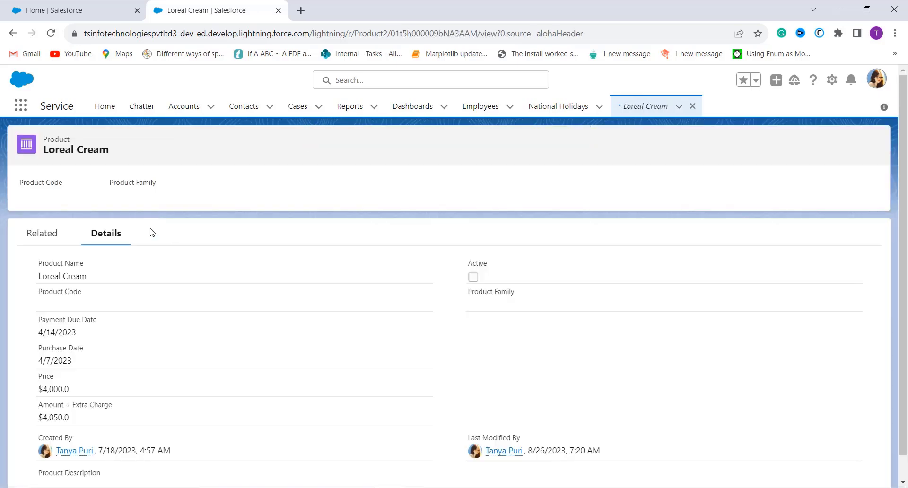
{"action": "scroll", "coordinate": [119, 368], "scroll_direction": "down", "scroll_amount": 1}
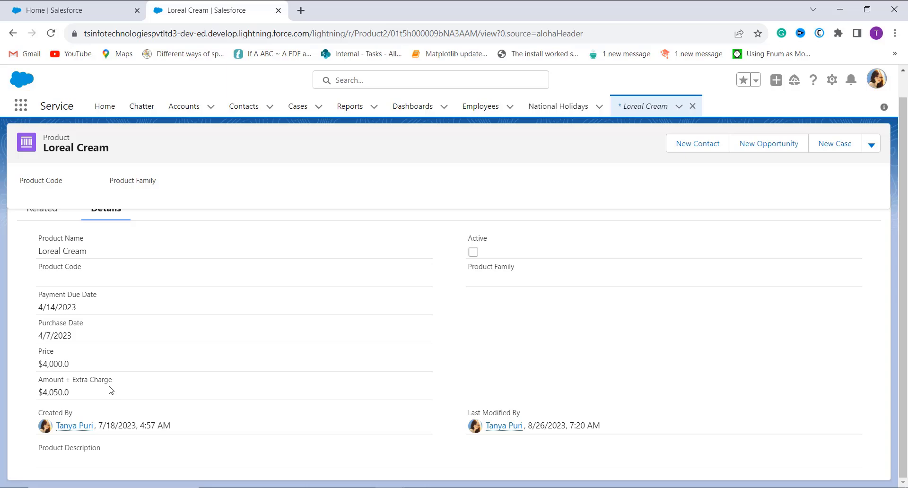
{"action": "scroll", "coordinate": [111, 390], "scroll_direction": "up", "scroll_amount": 1}
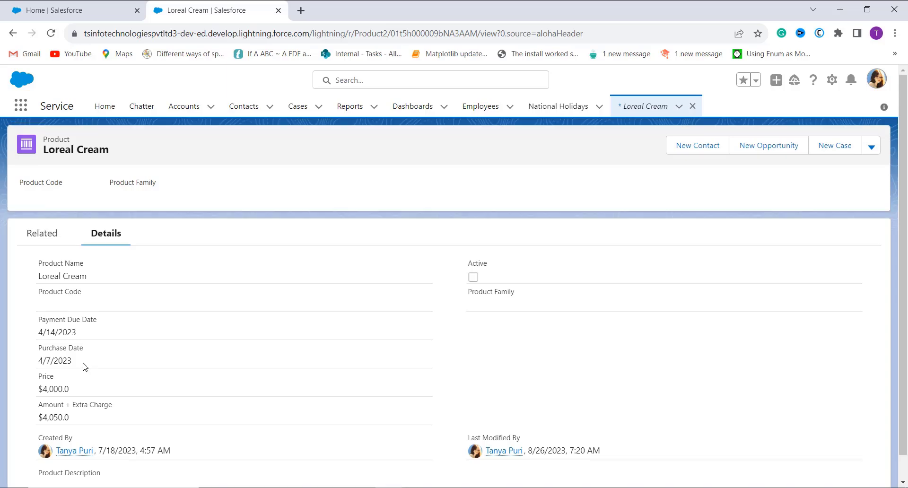
{"action": "left_click", "coordinate": [13, 33]}
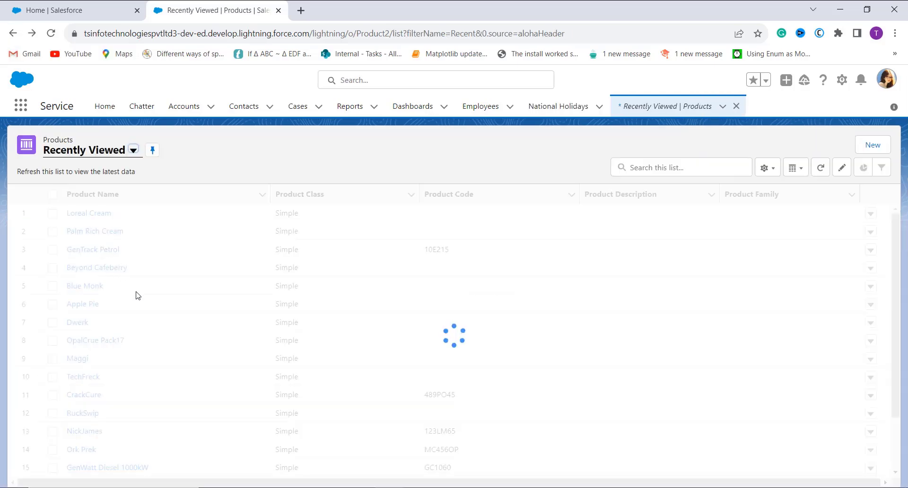
{"action": "left_click", "coordinate": [95, 214]}
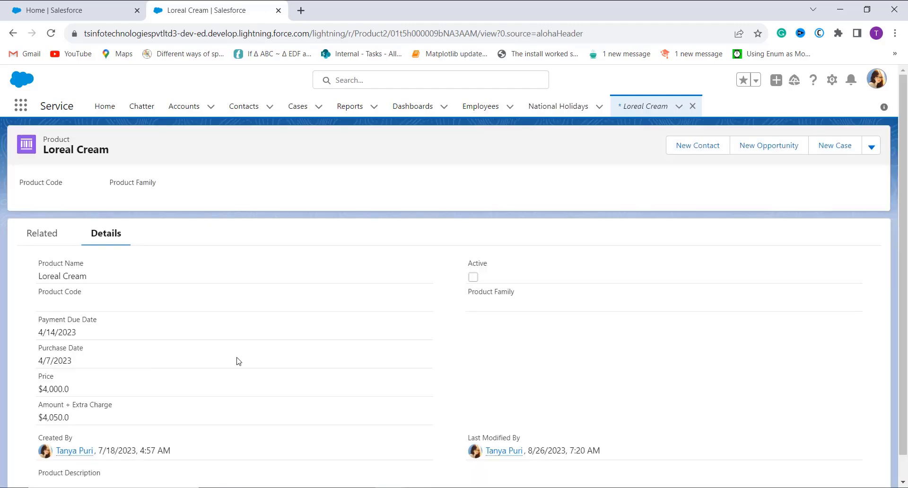
- Set Loreal Cream's Purchase Date to 3/22/2023, save, and reopen the record to check Amount + Extra Charge
{"action": "key", "text": "alt+Left"}
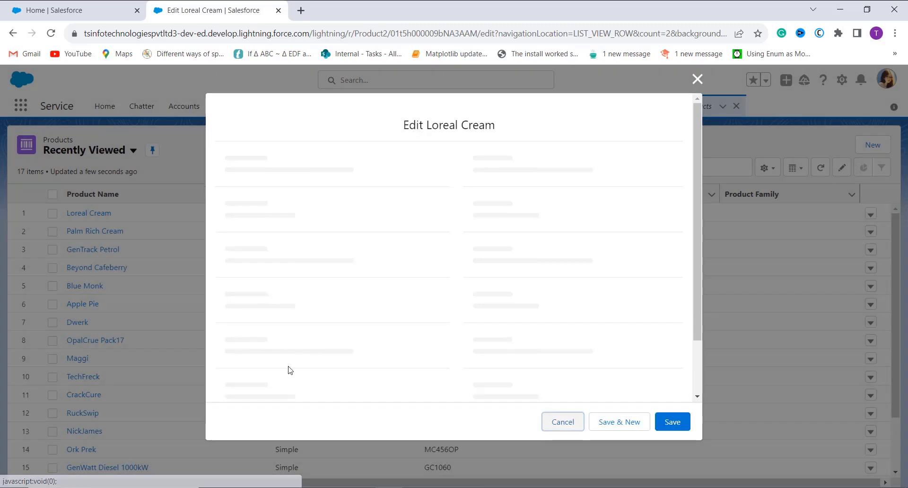
{"action": "left_click", "coordinate": [668, 422]}
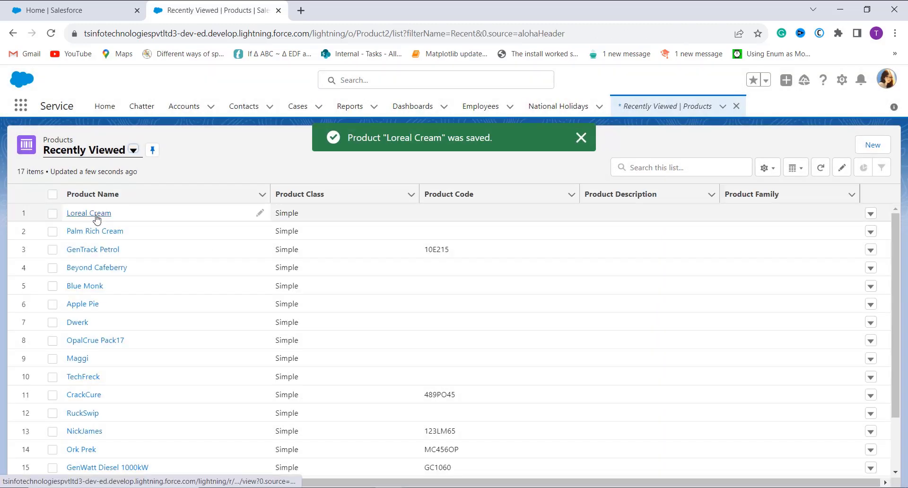
{"action": "left_click", "coordinate": [99, 214]}
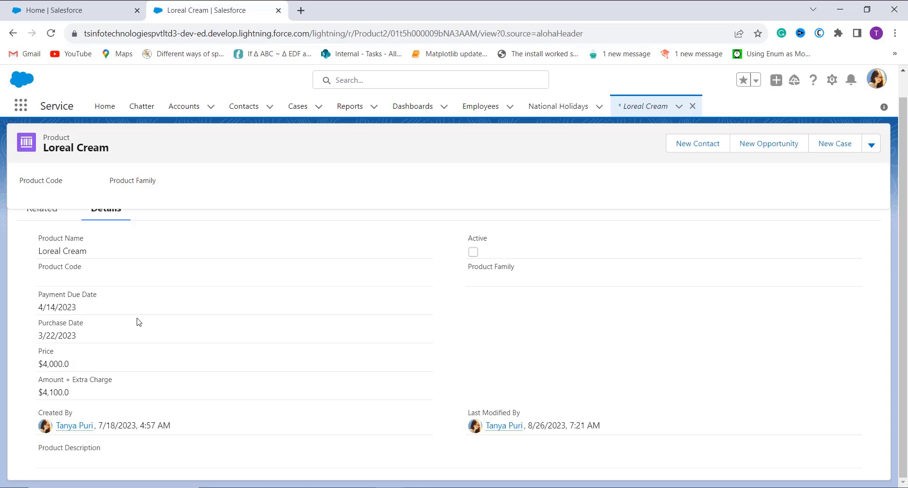
- Switch from Lightning Experience to Salesforce Classic and open Setup
{"action": "left_click", "coordinate": [874, 82]}
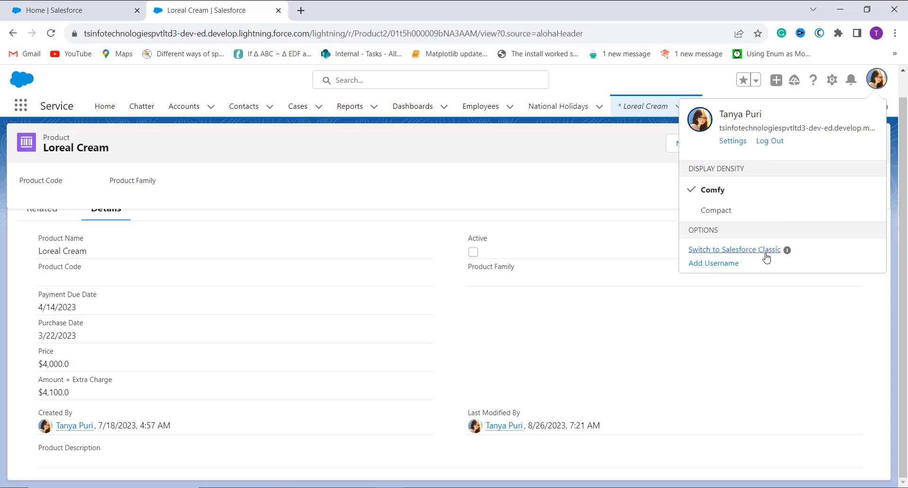
{"action": "left_click", "coordinate": [767, 256]}
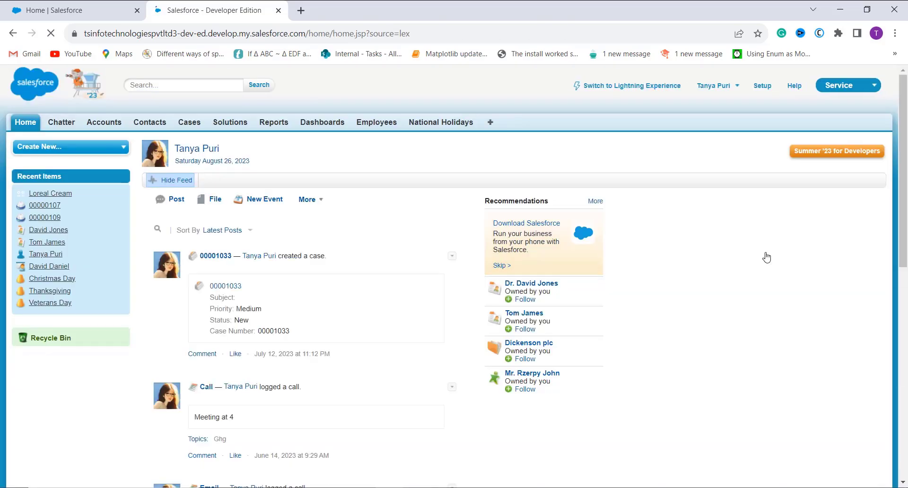
{"action": "left_click", "coordinate": [763, 88]}
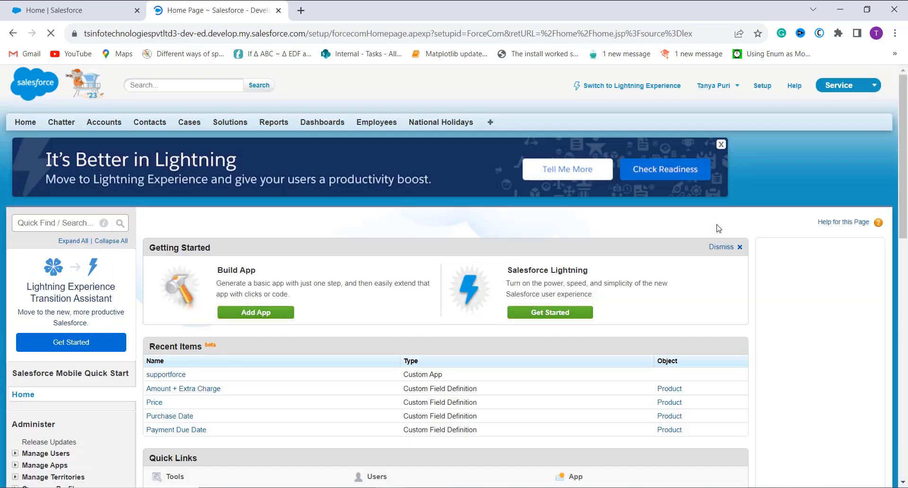
- Open the Fields page of the Campaigns object from the Customize section under Build
{"action": "scroll", "coordinate": [262, 345], "scroll_direction": "down", "scroll_amount": 7}
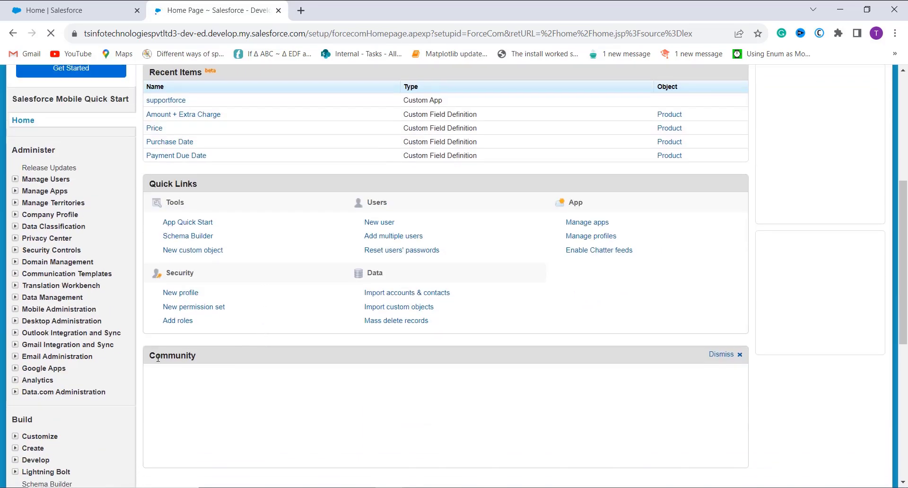
{"action": "scroll", "coordinate": [32, 320], "scroll_direction": "down", "scroll_amount": 5}
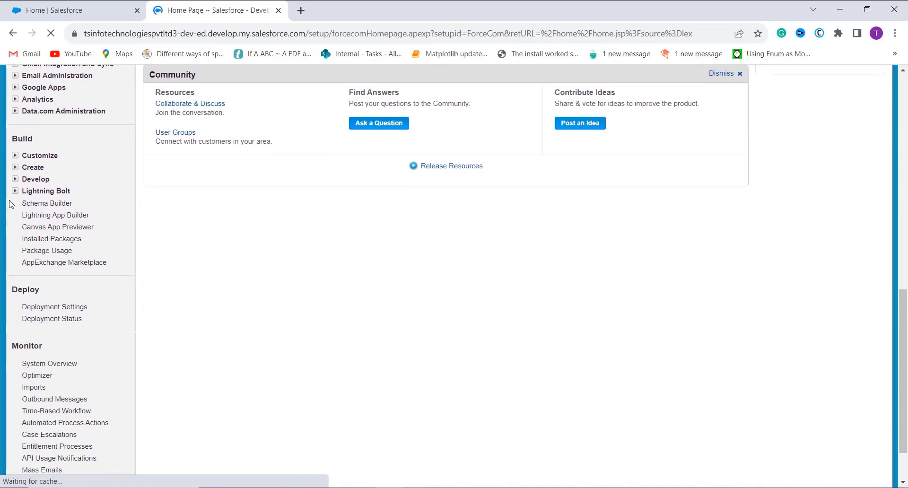
{"action": "left_click", "coordinate": [16, 158]}
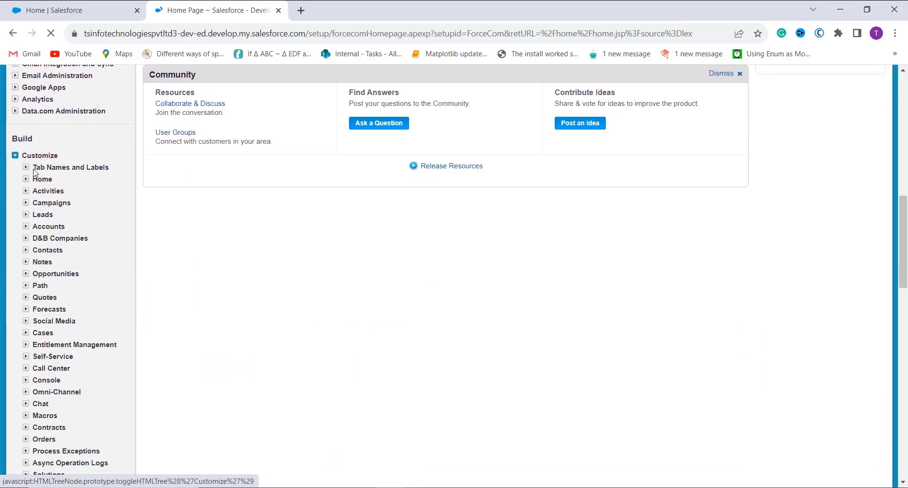
{"action": "scroll", "coordinate": [95, 258], "scroll_direction": "down", "scroll_amount": 1}
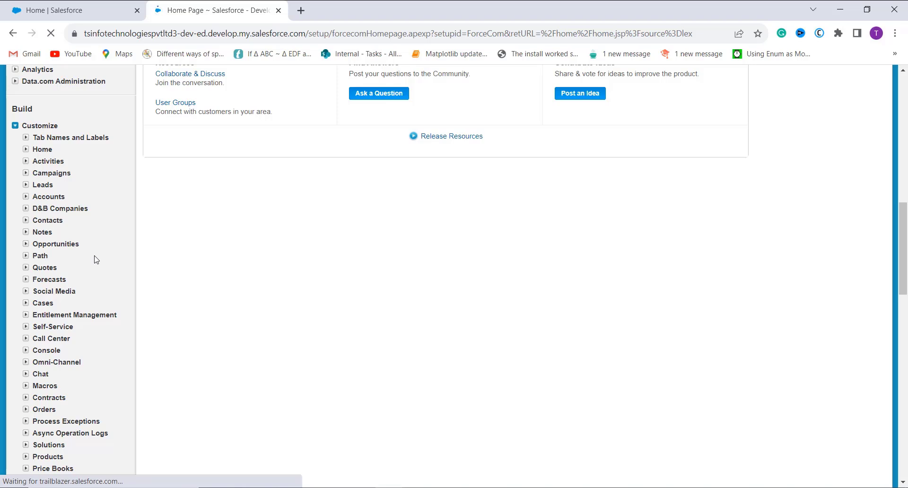
{"action": "left_click", "coordinate": [26, 173]}
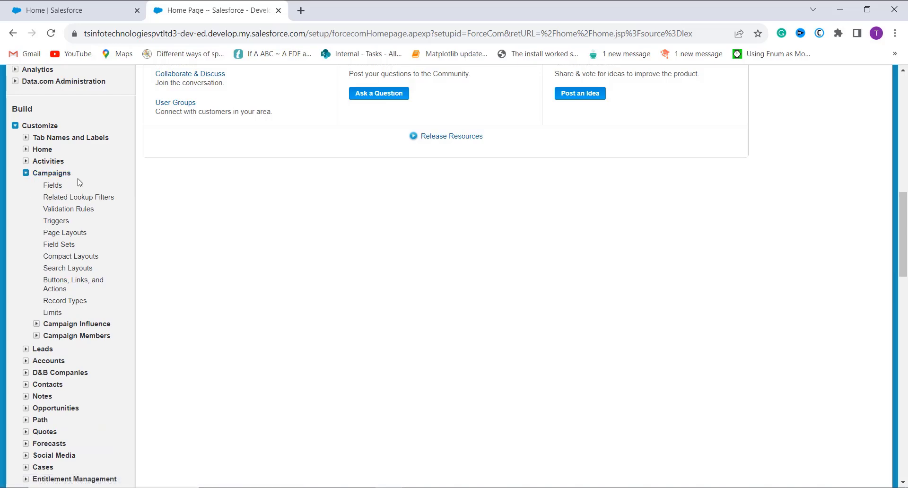
{"action": "left_click", "coordinate": [53, 185]}
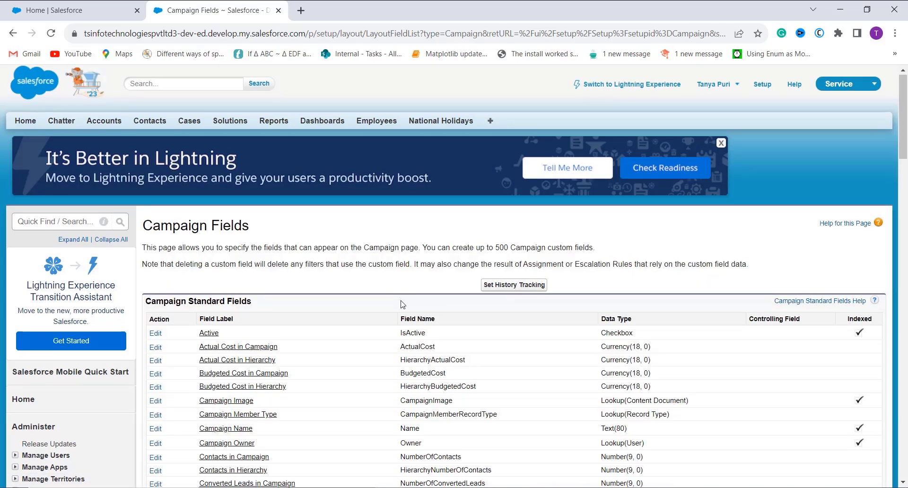
- Start a new Campaign custom field, choose Formula as its data type, and continue to the output type settings
{"action": "scroll", "coordinate": [402, 304], "scroll_direction": "down", "scroll_amount": 12}
{"action": "scroll", "coordinate": [403, 304], "scroll_direction": "down", "scroll_amount": 3}
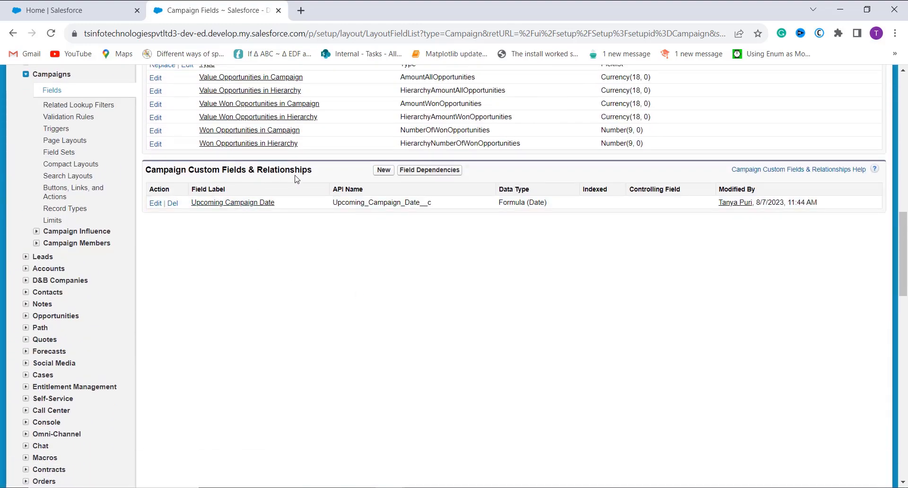
{"action": "left_click", "coordinate": [381, 171]}
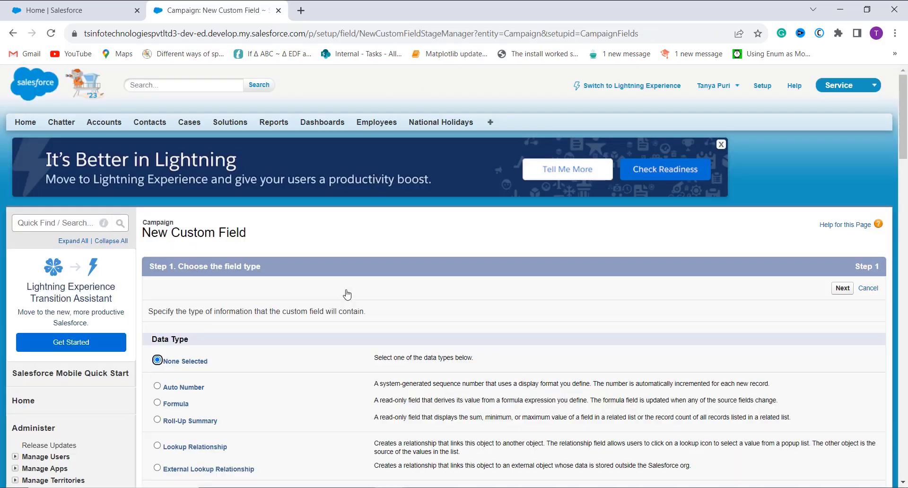
{"action": "scroll", "coordinate": [346, 293], "scroll_direction": "down", "scroll_amount": 2}
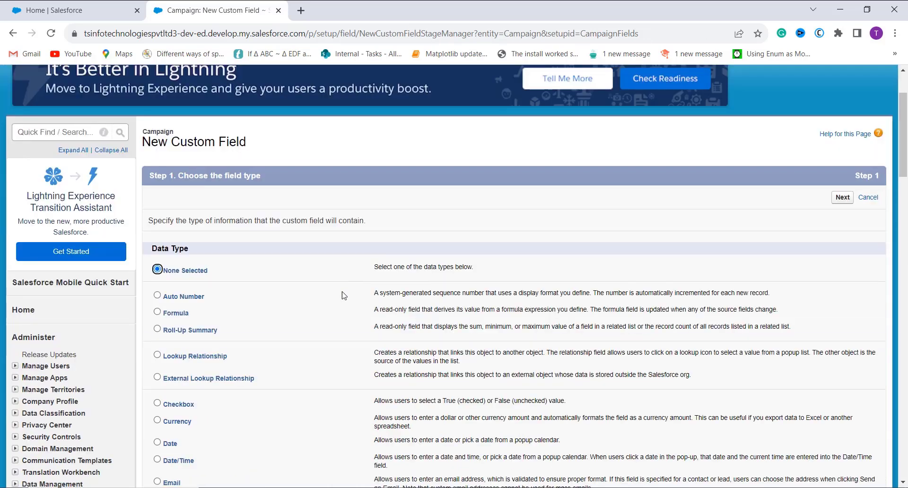
{"action": "left_click", "coordinate": [184, 314]}
{"action": "left_click", "coordinate": [843, 197]}
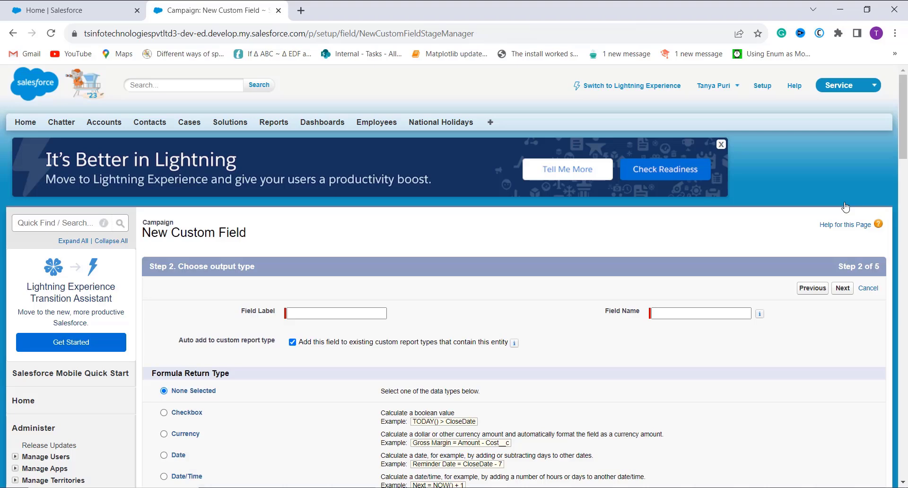
- Label the new Campaign formula field Upcoming Date and let its field name fill in as Upcoming_Date
{"action": "left_click", "coordinate": [330, 310]}
{"action": "left_click", "coordinate": [315, 314]}
{"action": "type", "text": "Upco"}
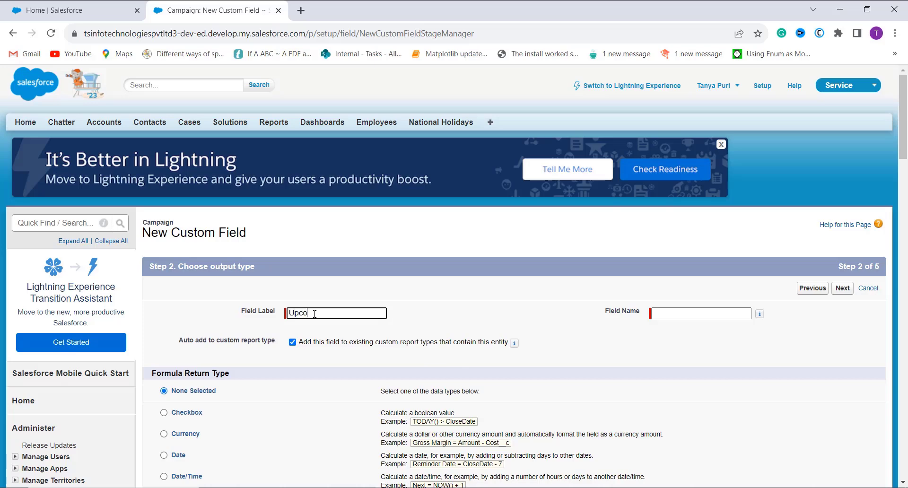
{"action": "type", "text": "ming Date"}
{"action": "left_click", "coordinate": [733, 398]}
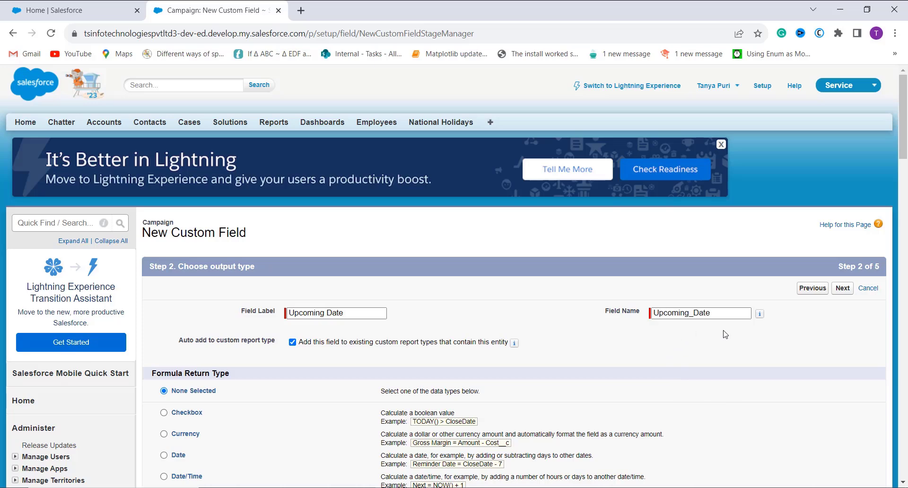
- Choose Date as the formula return type and continue to the formula entry page
{"action": "scroll", "coordinate": [664, 330], "scroll_direction": "down", "scroll_amount": 2}
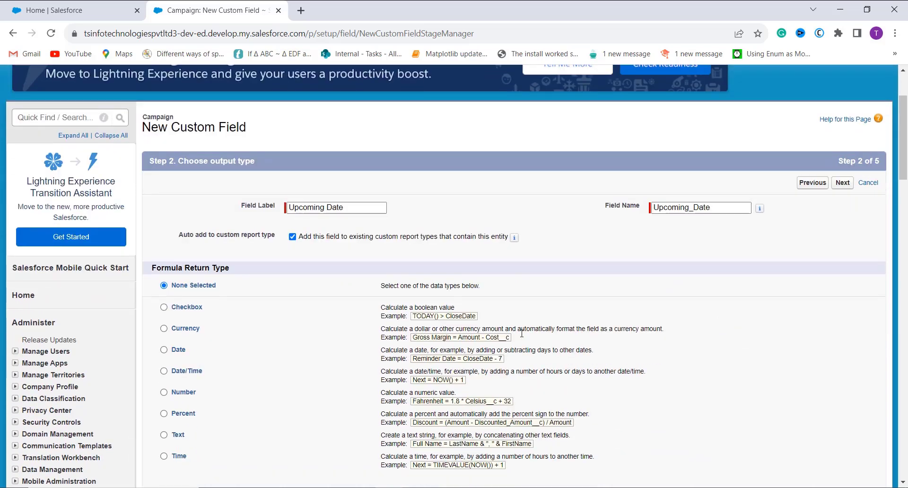
{"action": "scroll", "coordinate": [321, 326], "scroll_direction": "down", "scroll_amount": 2}
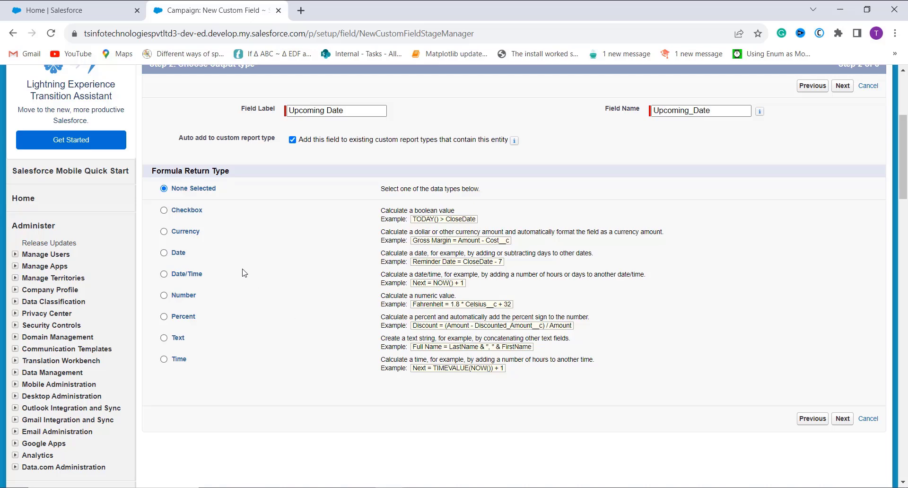
{"action": "left_click", "coordinate": [166, 256]}
{"action": "scroll", "coordinate": [358, 254], "scroll_direction": "up", "scroll_amount": 4}
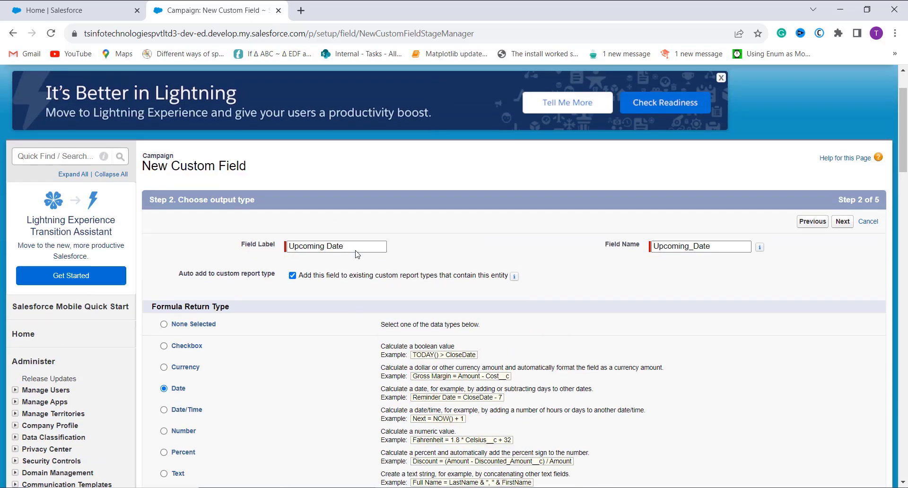
{"action": "left_click", "coordinate": [845, 290]}
- Examine the function categories, the available operators and the insertable Campaign fields in the advanced formula editor
{"action": "scroll", "coordinate": [639, 281], "scroll_direction": "down", "scroll_amount": 5}
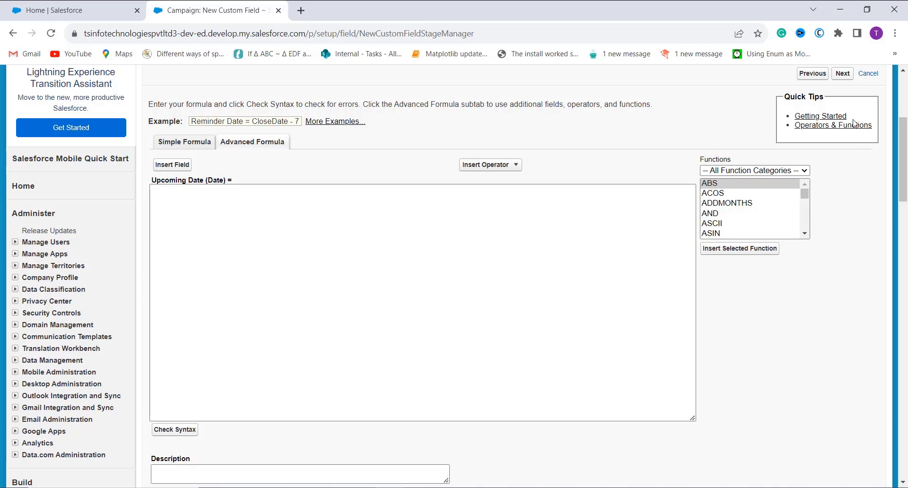
{"action": "left_click", "coordinate": [804, 174]}
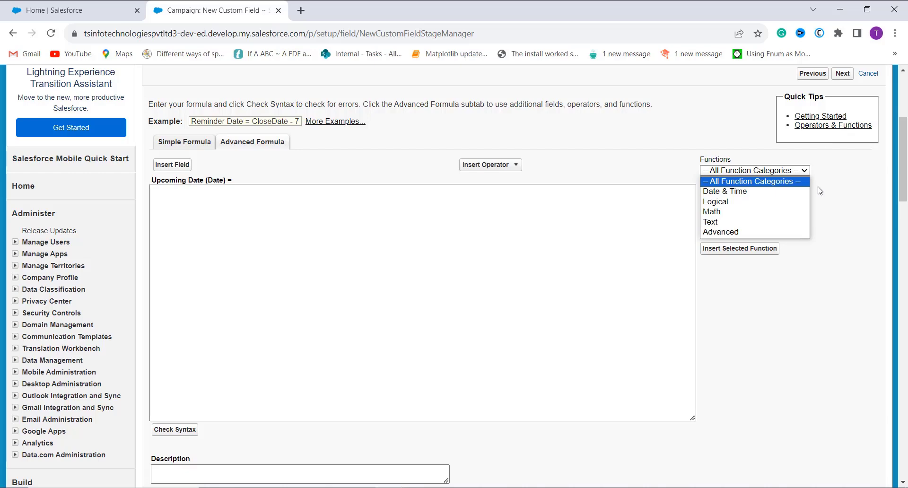
{"action": "left_click", "coordinate": [859, 196]}
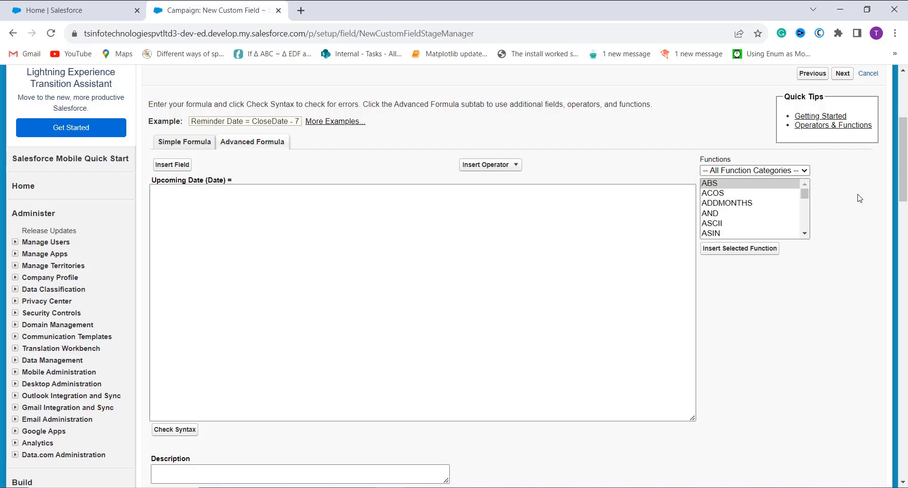
{"action": "left_click", "coordinate": [498, 169]}
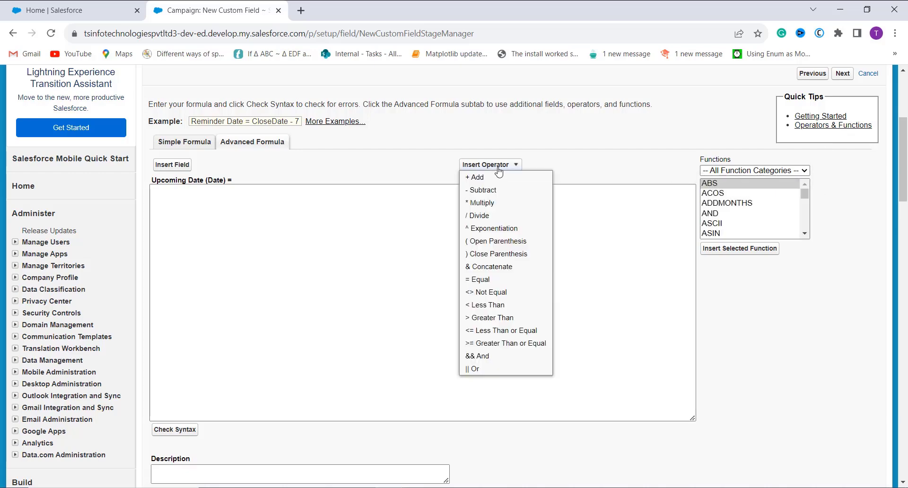
{"action": "left_click", "coordinate": [531, 150]}
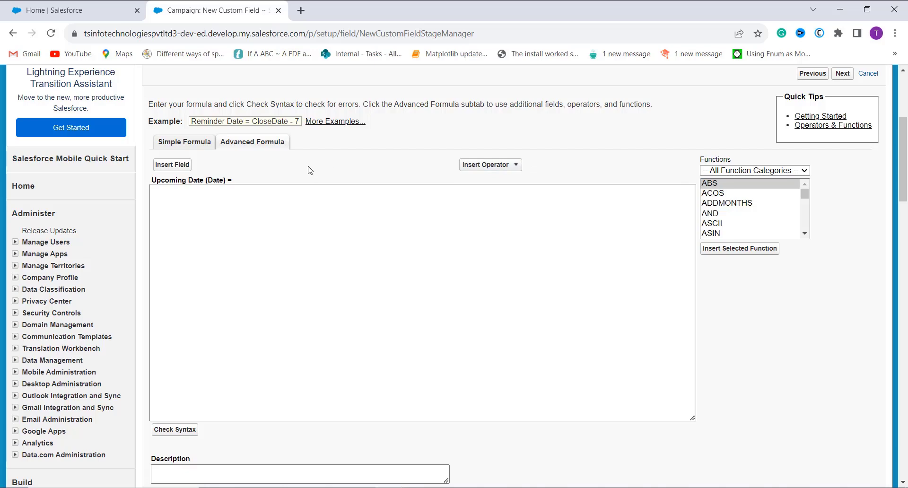
{"action": "left_click", "coordinate": [188, 166]}
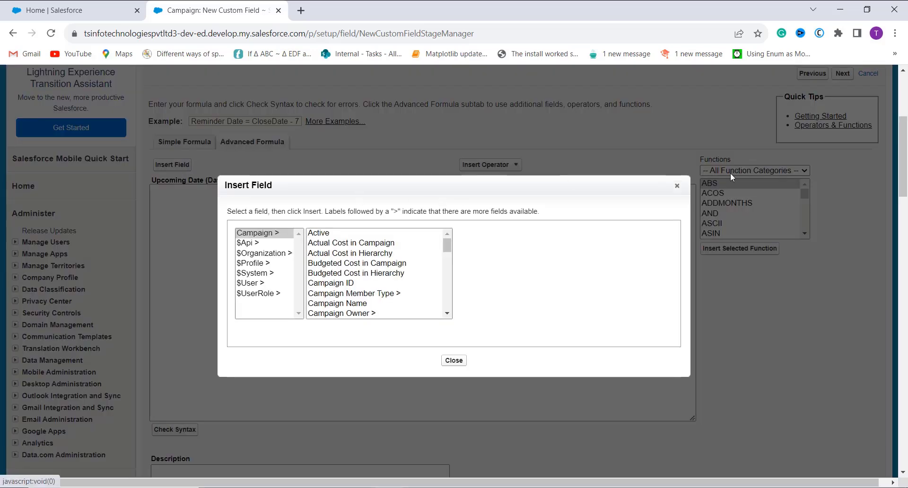
{"action": "left_click", "coordinate": [677, 188]}
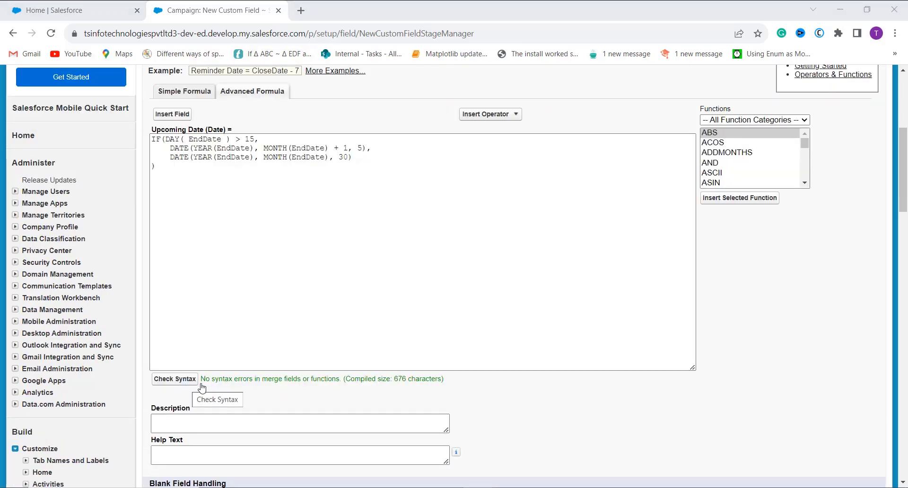
- Review the Upcoming Date formula and its blank field handling, and continue to the field-level security settings
{"action": "scroll", "coordinate": [336, 378], "scroll_direction": "up", "scroll_amount": 1}
{"action": "scroll", "coordinate": [339, 376], "scroll_direction": "up", "scroll_amount": 2}
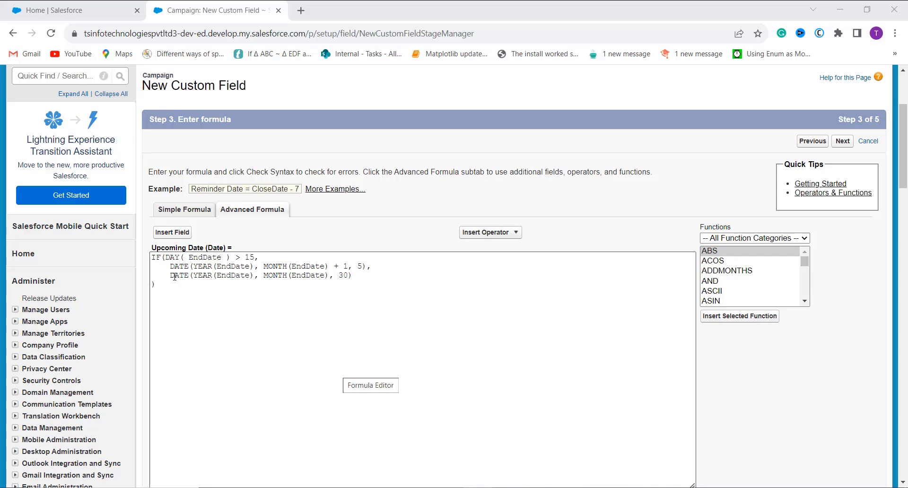
{"action": "scroll", "coordinate": [256, 316], "scroll_direction": "down", "scroll_amount": 6}
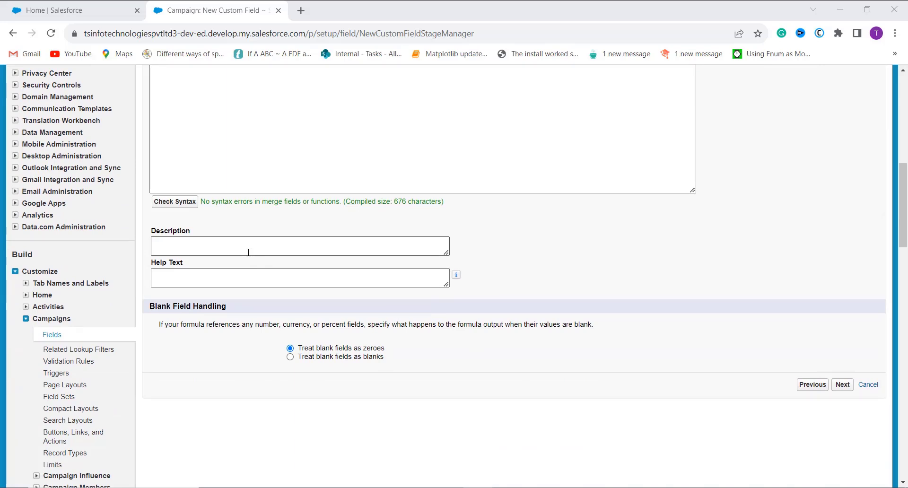
{"action": "scroll", "coordinate": [247, 252], "scroll_direction": "up", "scroll_amount": 1}
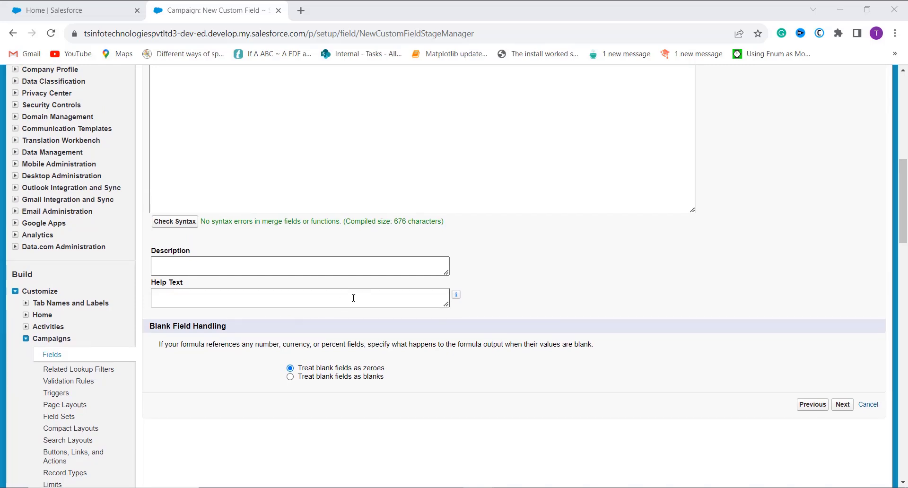
{"action": "scroll", "coordinate": [351, 298], "scroll_direction": "up", "scroll_amount": 10}
{"action": "left_click", "coordinate": [843, 289]}
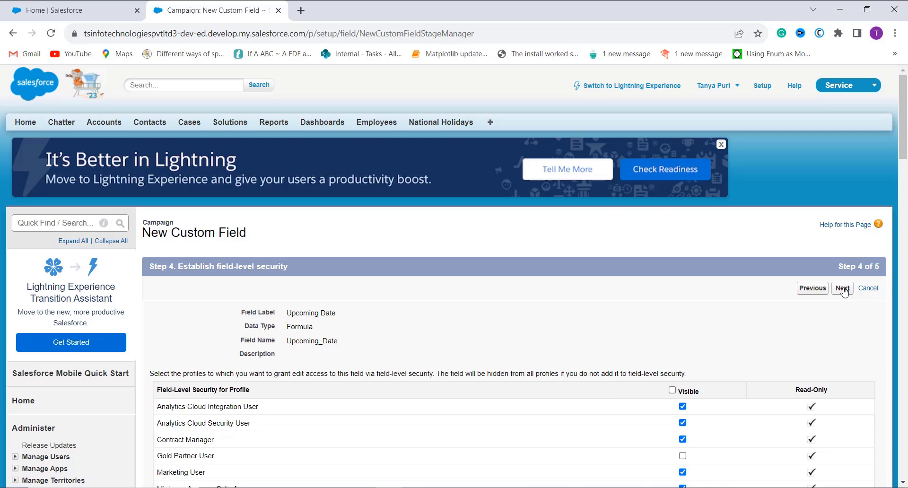
- Make Upcoming Date visible to all profiles, keep it on the Campaign Layout, and save the field
{"action": "scroll", "coordinate": [712, 317], "scroll_direction": "down", "scroll_amount": 1}
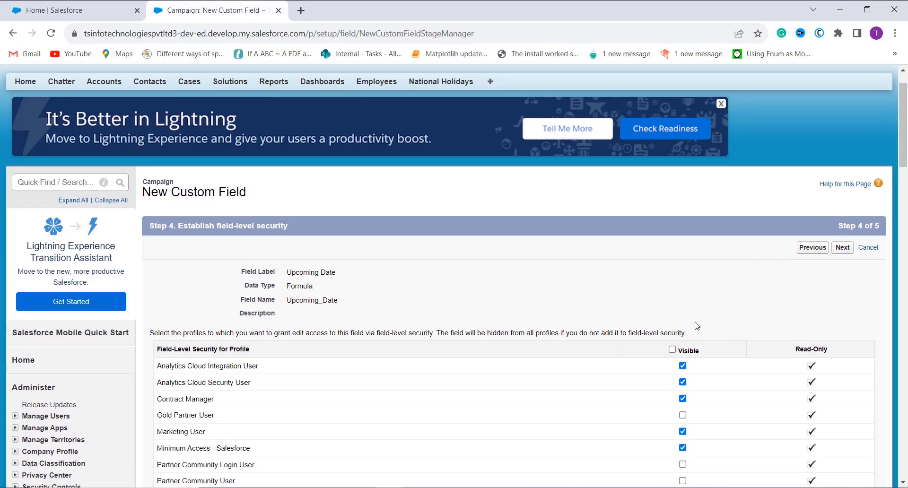
{"action": "scroll", "coordinate": [697, 326], "scroll_direction": "down", "scroll_amount": 2}
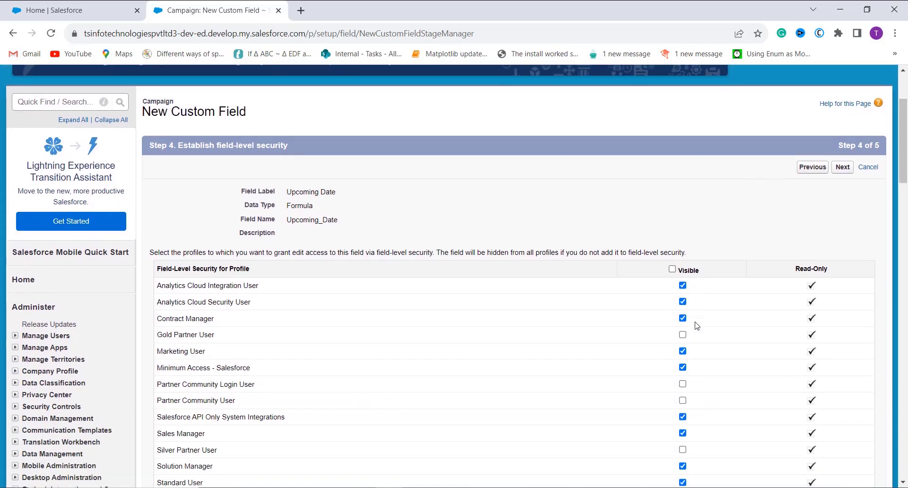
{"action": "left_click", "coordinate": [672, 269]}
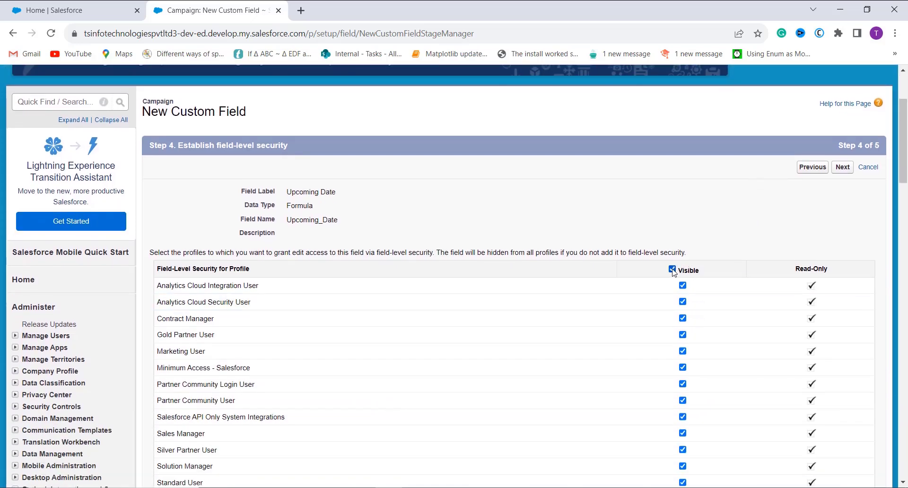
{"action": "left_click", "coordinate": [842, 167]}
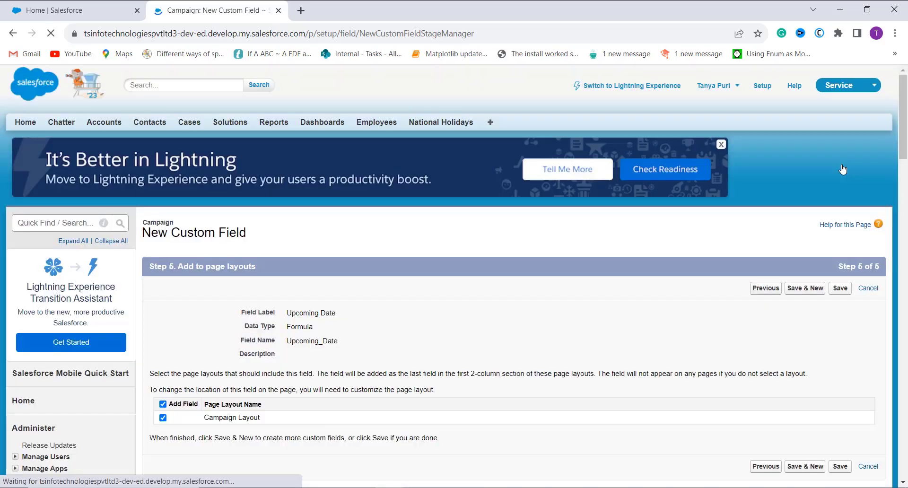
{"action": "scroll", "coordinate": [535, 341], "scroll_direction": "down", "scroll_amount": 1}
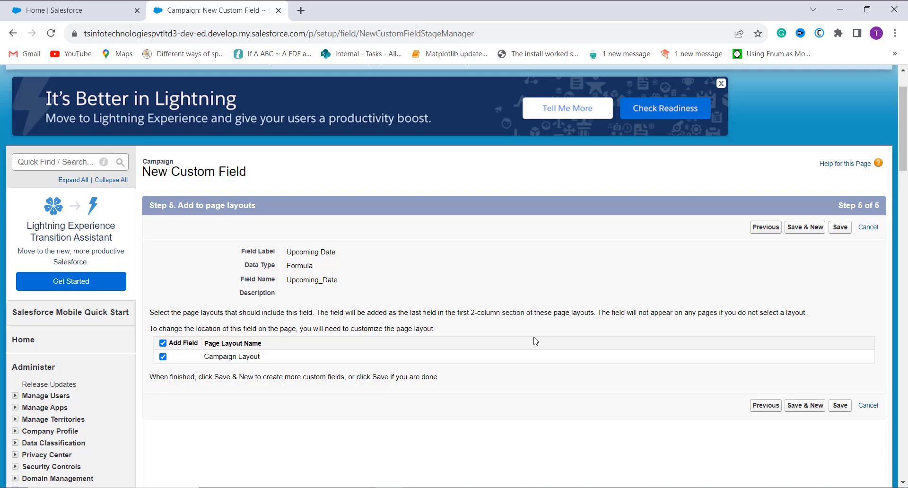
{"action": "left_click", "coordinate": [844, 232]}
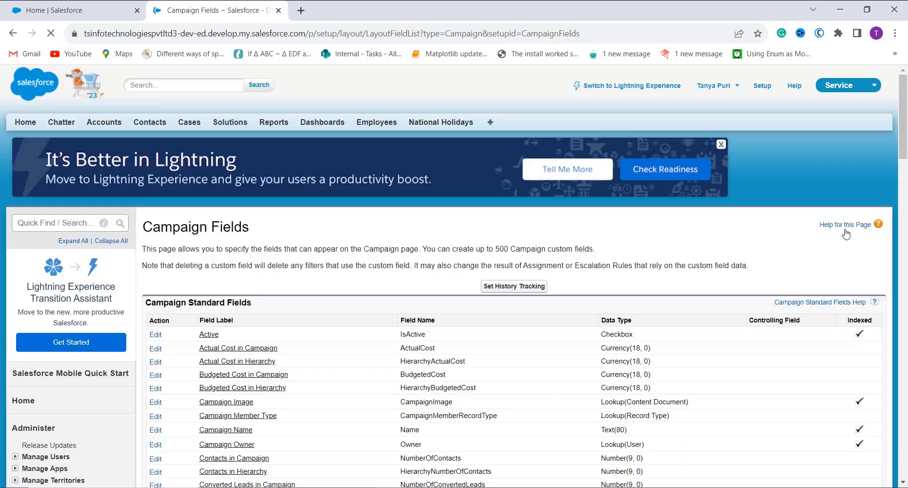
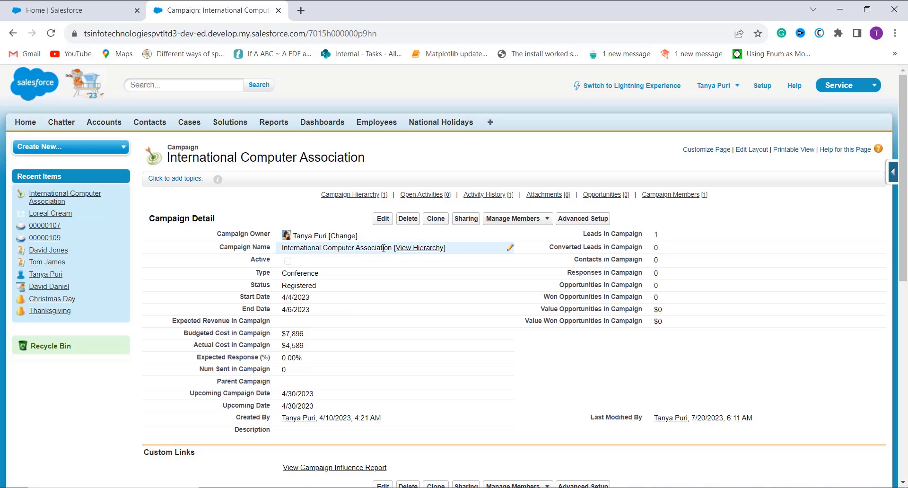
- Set the End Date of the International Computer Association campaign to 4/18/2023 and save the record
{"action": "left_click", "coordinate": [383, 218]}
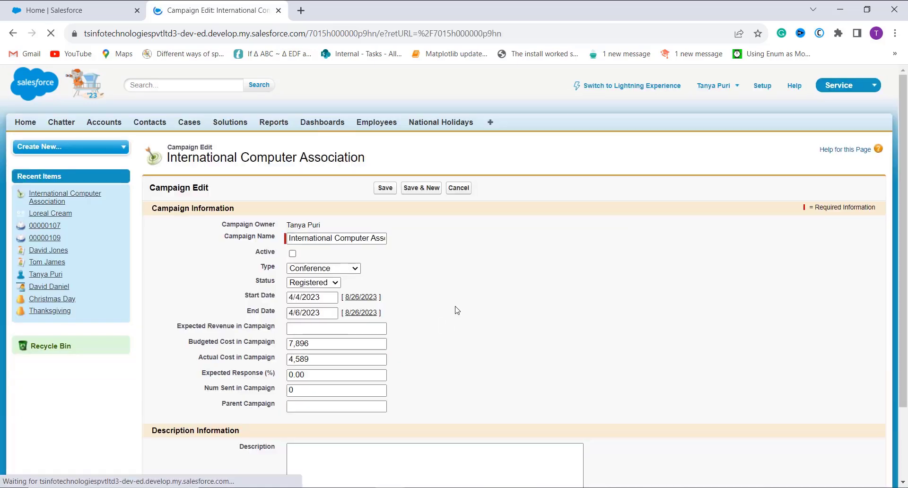
{"action": "left_click", "coordinate": [329, 311]}
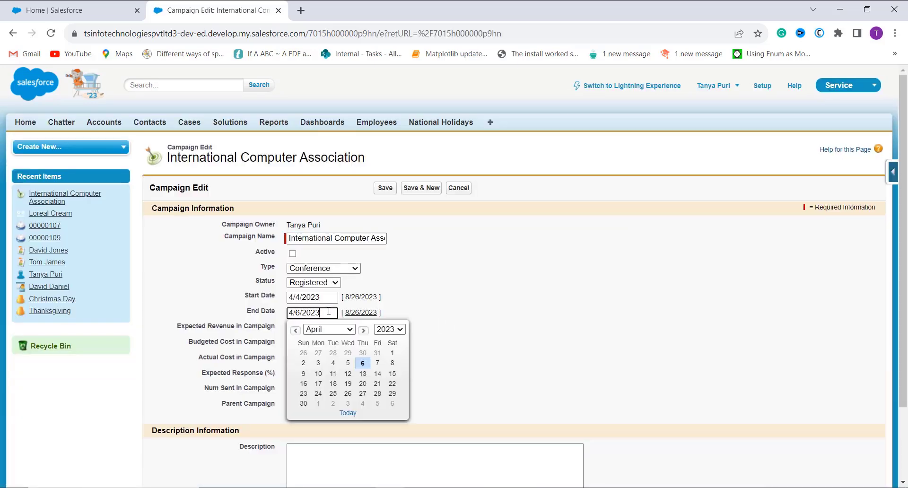
{"action": "left_click", "coordinate": [300, 313]}
{"action": "key", "text": "BackSpace"}
{"action": "type", "text": "18"}
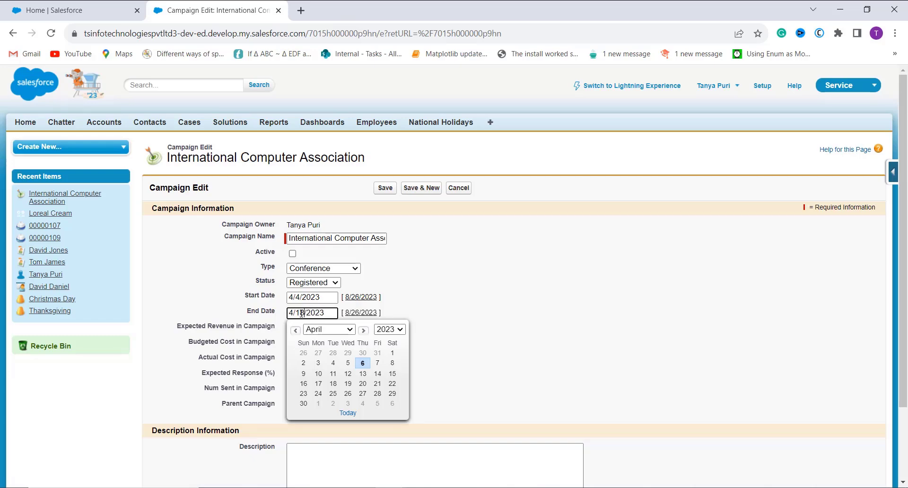
{"action": "left_click", "coordinate": [391, 189]}
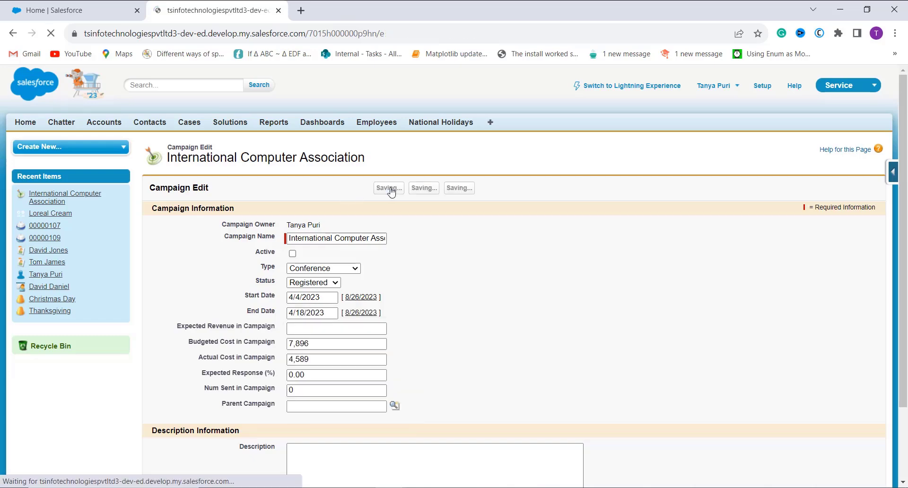